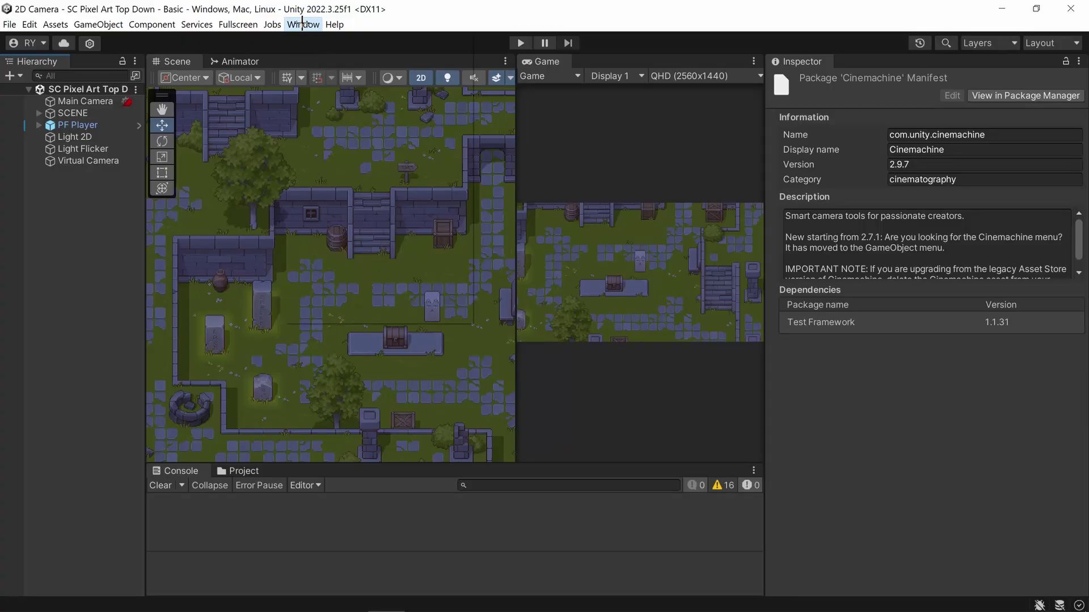
# Step: Open the Package Manager and browse the Unity Registry packages down to Cinemachine
pyautogui.click(303, 25)
pyautogui.click(338, 242)
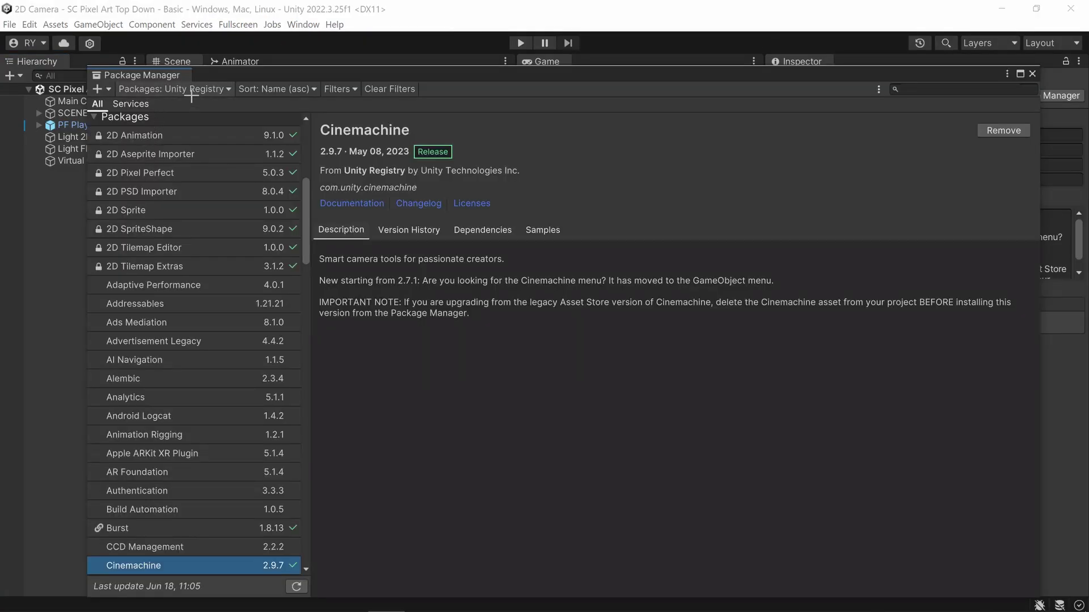
pyautogui.click(191, 89)
pyautogui.click(170, 105)
pyautogui.scroll(-5, 203, 279)
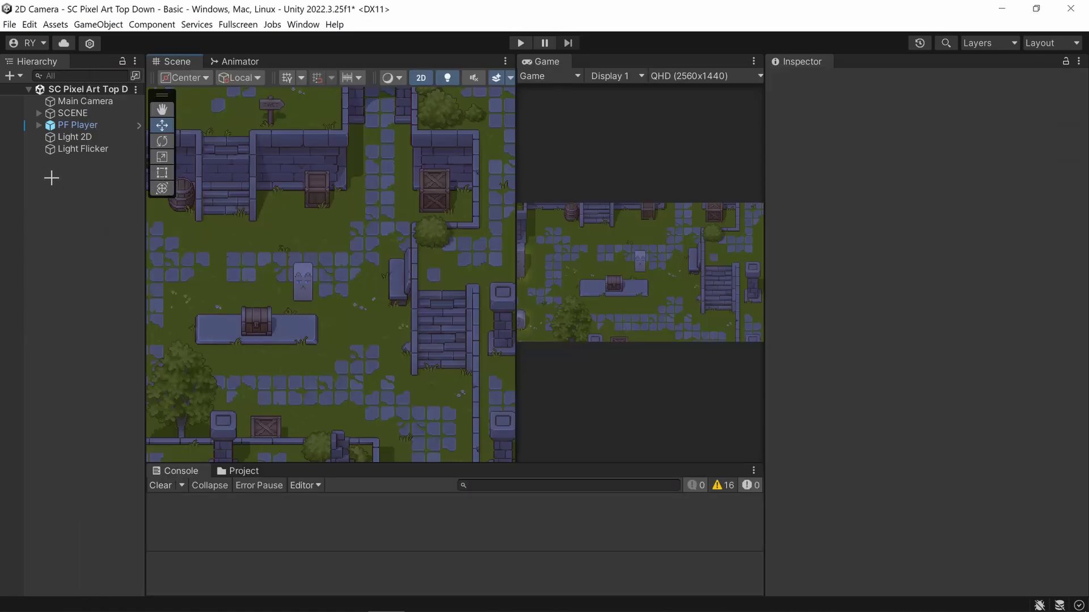
# Step: Add a Cinemachine 2D Camera to the scene hierarchy
pyautogui.rightClick(68, 184)
pyautogui.moveTo(110, 494)
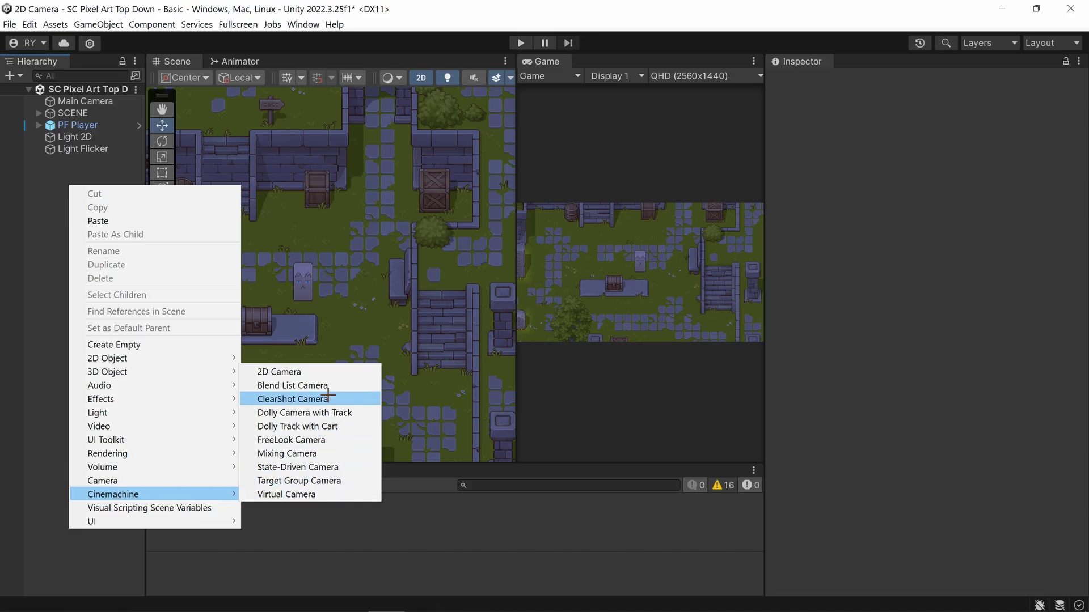
pyautogui.click(292, 372)
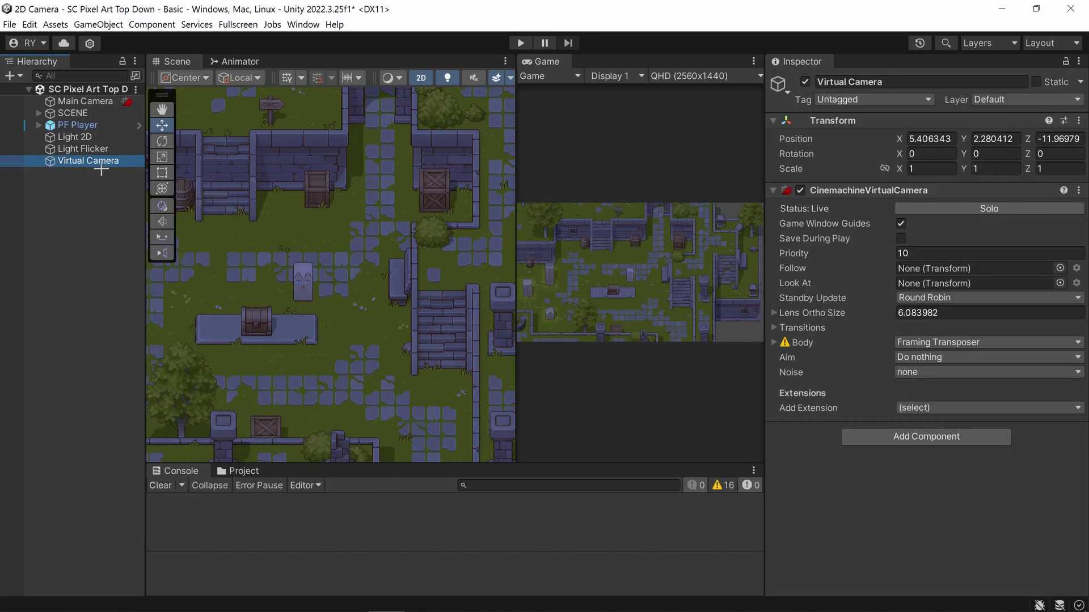
# Step: Move the Virtual Camera in the scene to about X 3.23, Y 2.33
pyautogui.click(84, 101)
pyautogui.scroll(-10, 848, 363)
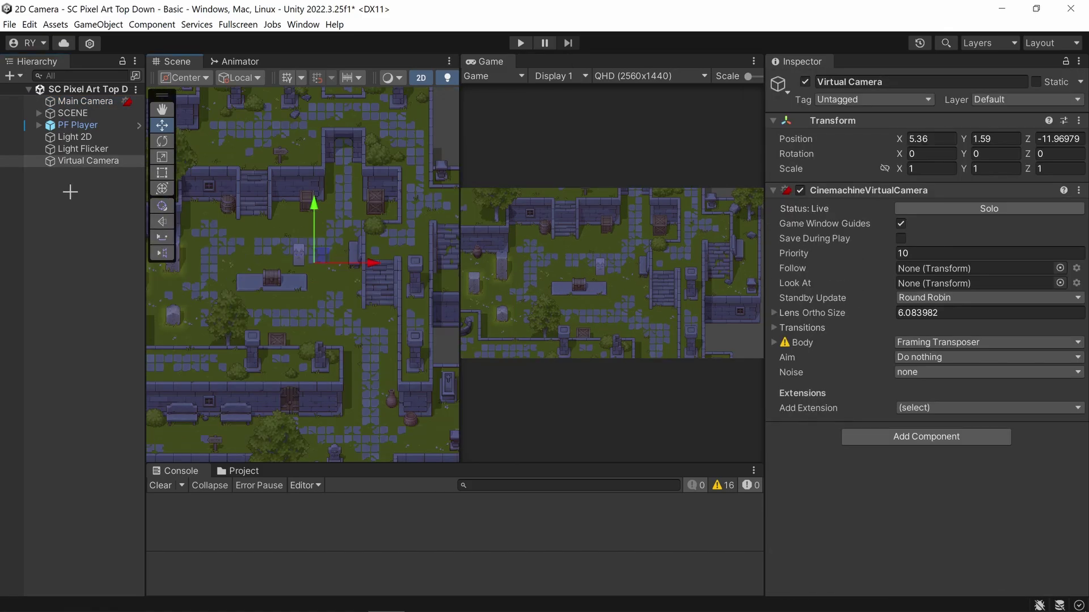
pyautogui.click(77, 161)
pyautogui.moveTo(321, 245)
pyautogui.mouseDown()
pyautogui.moveTo(335, 231)
pyautogui.moveTo(321, 304)
pyautogui.moveTo(281, 210)
pyautogui.moveTo(267, 268)
pyautogui.moveTo(279, 242)
pyautogui.moveTo(334, 242)
pyautogui.mouseUp()
# Step: Try to move the Main Camera along its X axis in the scene
pyautogui.click(89, 101)
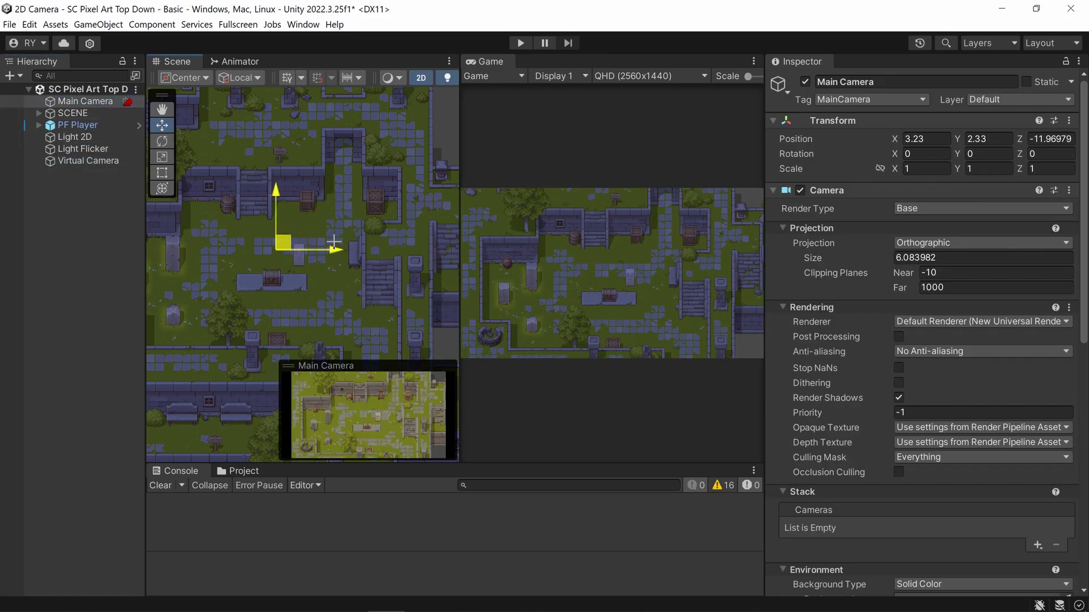
pyautogui.click(347, 251)
pyautogui.click(85, 101)
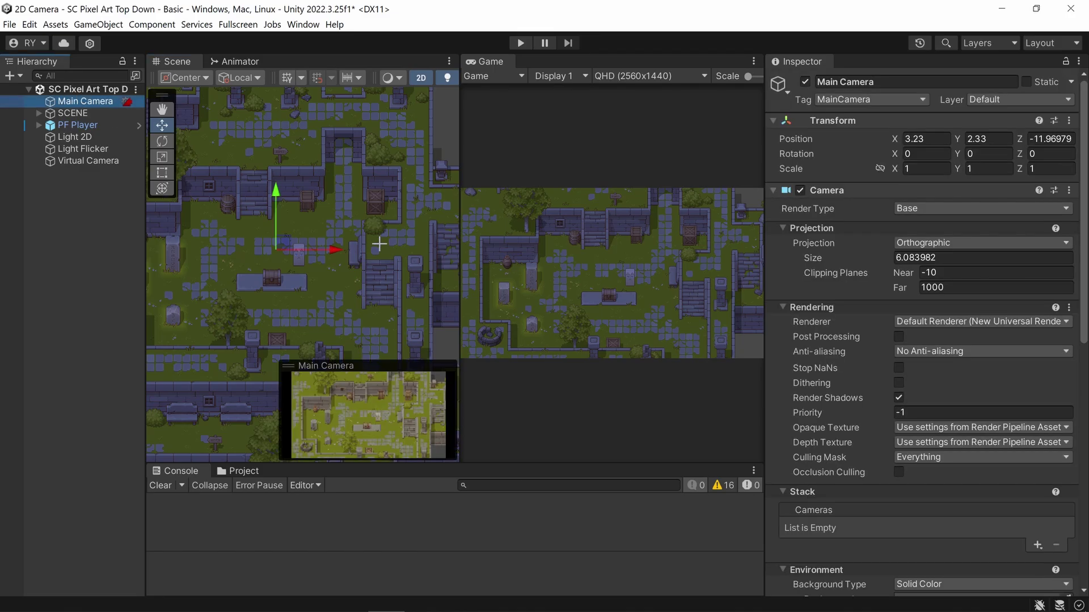
pyautogui.click(345, 249)
# Step: Assign PF Player as the Virtual Camera's Follow target
pyautogui.scroll(10, 275, 250)
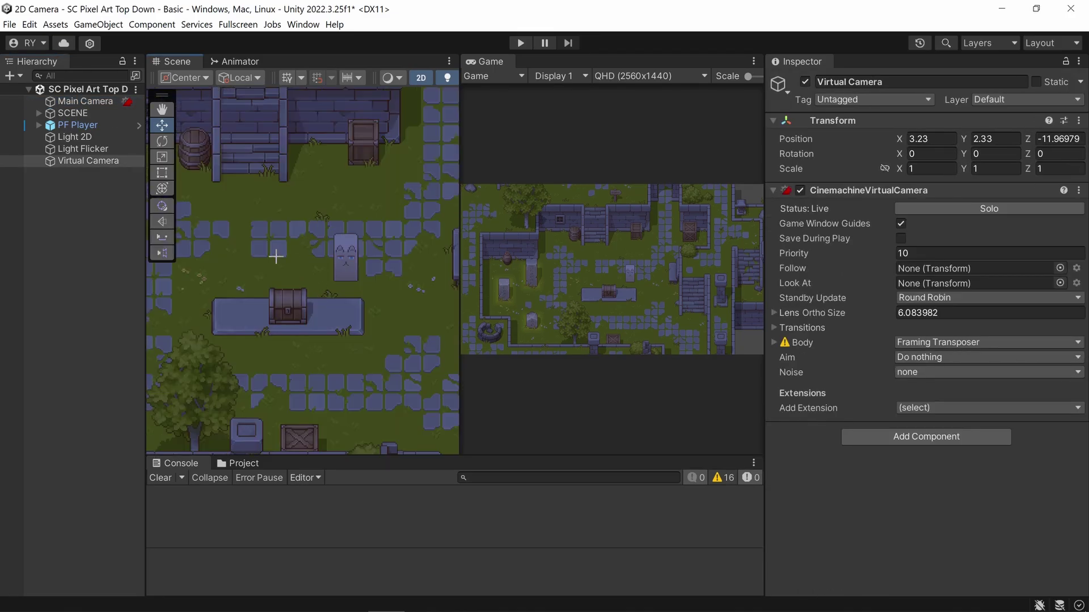
pyautogui.scroll(2, 348, 285)
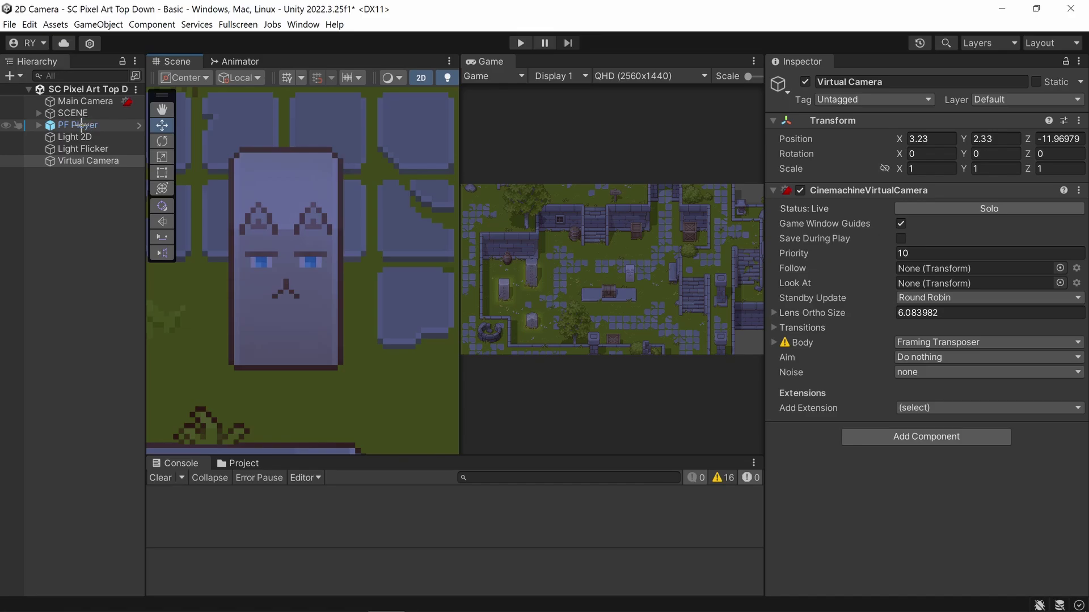
pyautogui.moveTo(81, 125); pyautogui.dragTo(699, 292)
pyautogui.moveTo(920, 246); pyautogui.dragTo(944, 269)
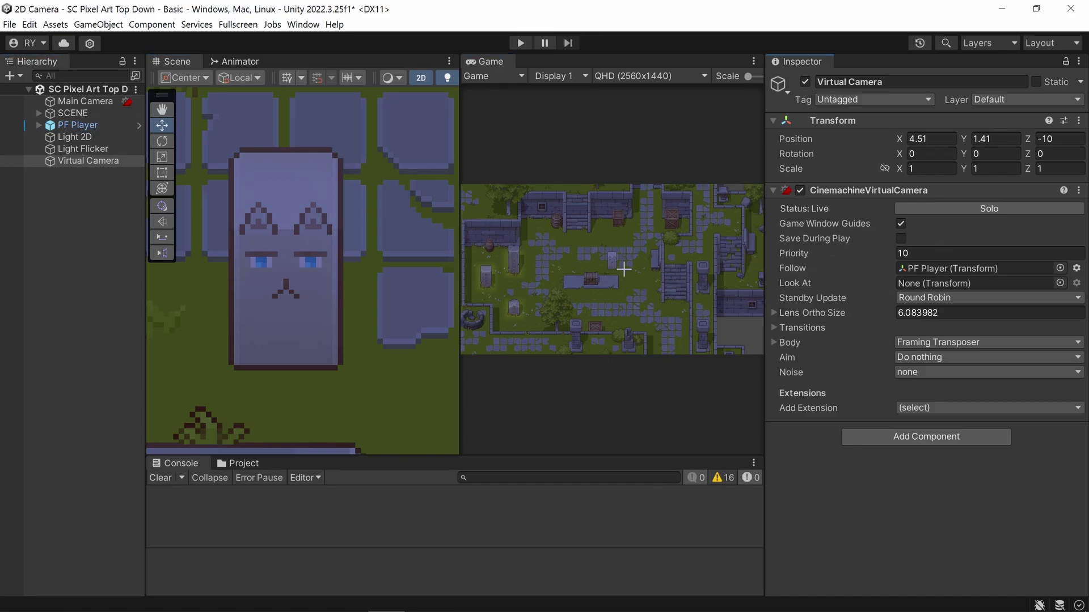
# Step: Set the Virtual Camera's lens ortho size to 4 and try out other clip plane values in its lens settings
pyautogui.moveTo(828, 312); pyautogui.dragTo(764, 314)
pyautogui.write('4')
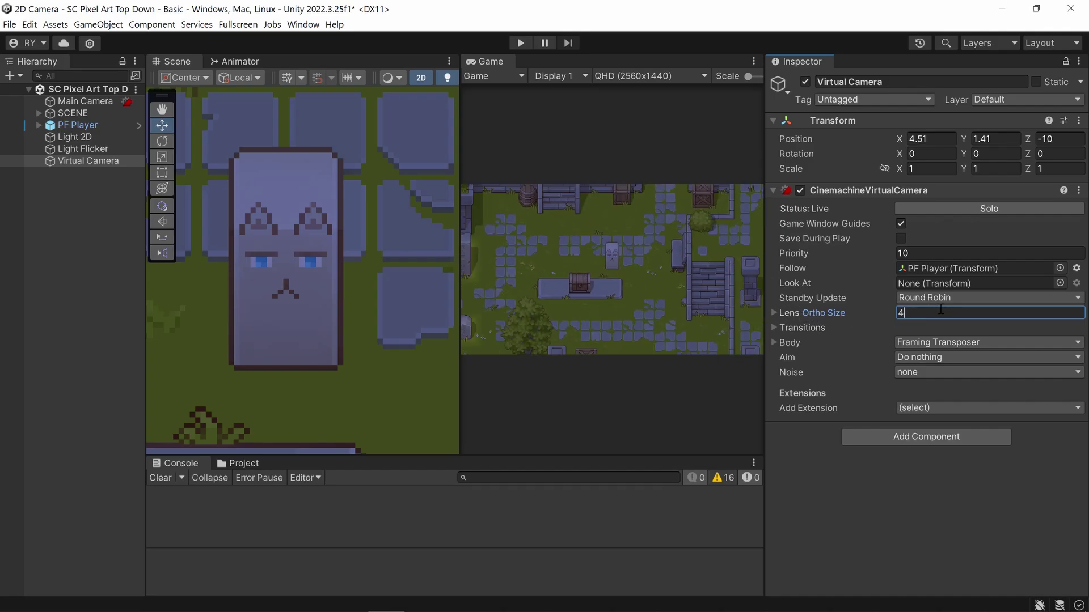
pyautogui.click(774, 312)
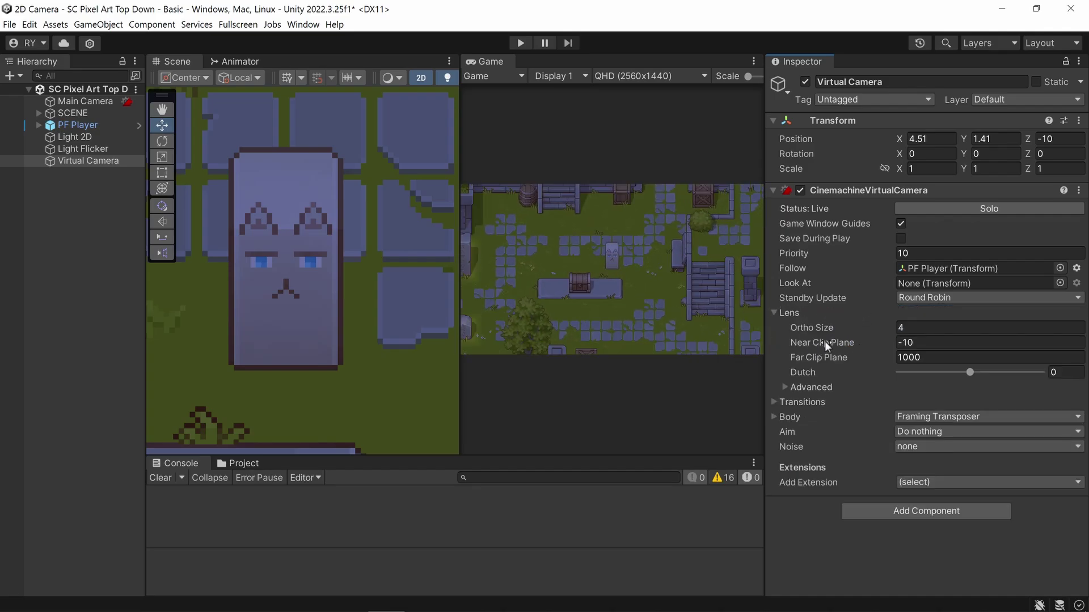
pyautogui.moveTo(824, 341); pyautogui.dragTo(969, 357)
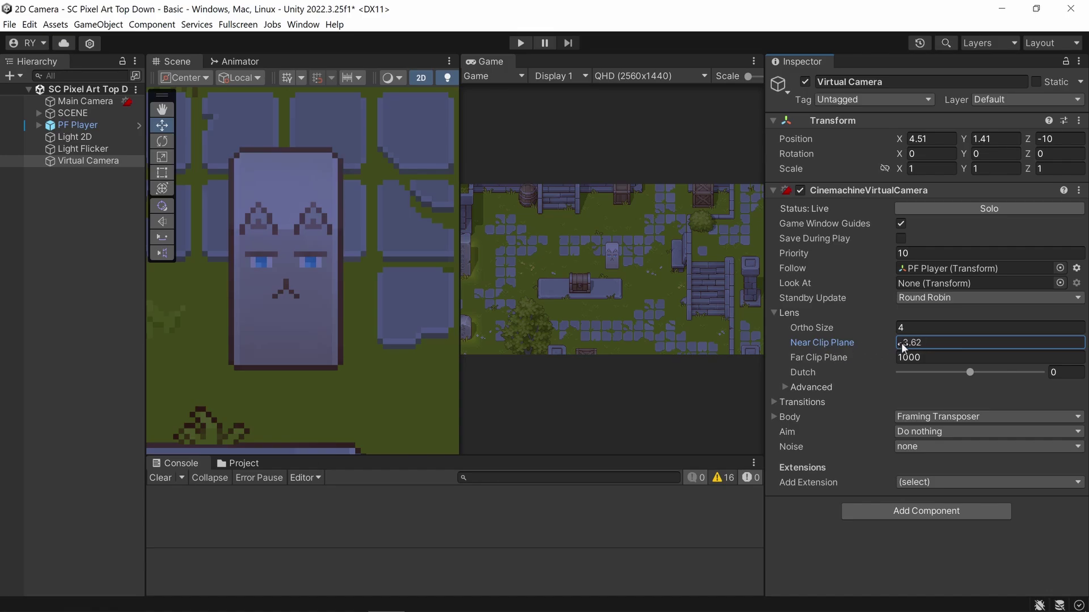
pyautogui.moveTo(901, 343); pyautogui.dragTo(1015, 322)
pyautogui.moveTo(854, 363); pyautogui.dragTo(979, 373)
# Step: Playtest the game in fullscreen, moving the player in all directions to check how the camera follows
pyautogui.press('F10')
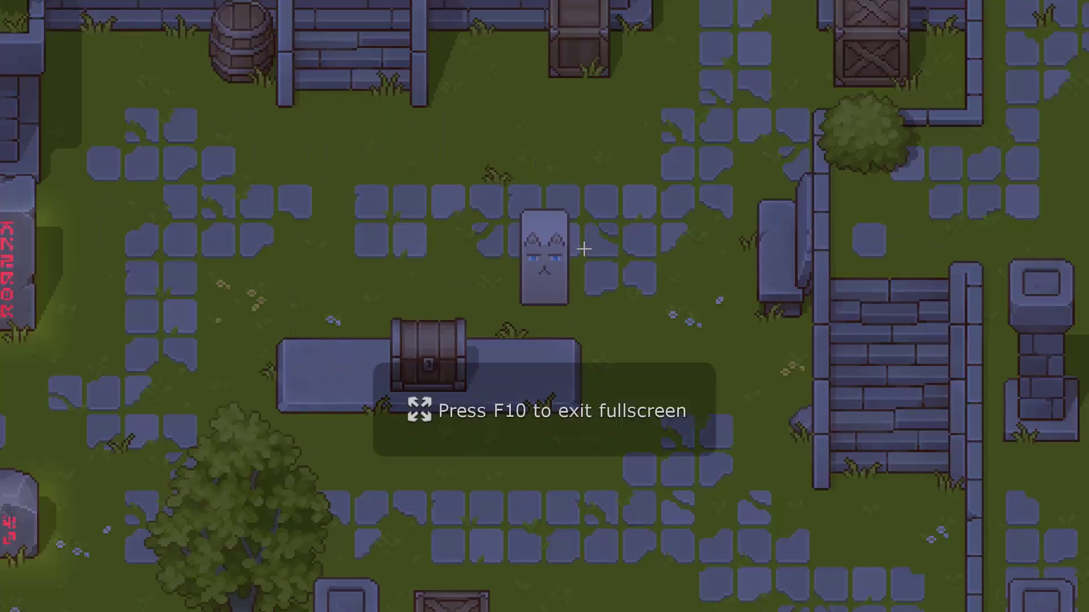
pyautogui.press('d')
pyautogui.press('s')
pyautogui.press('a')
pyautogui.press('w')
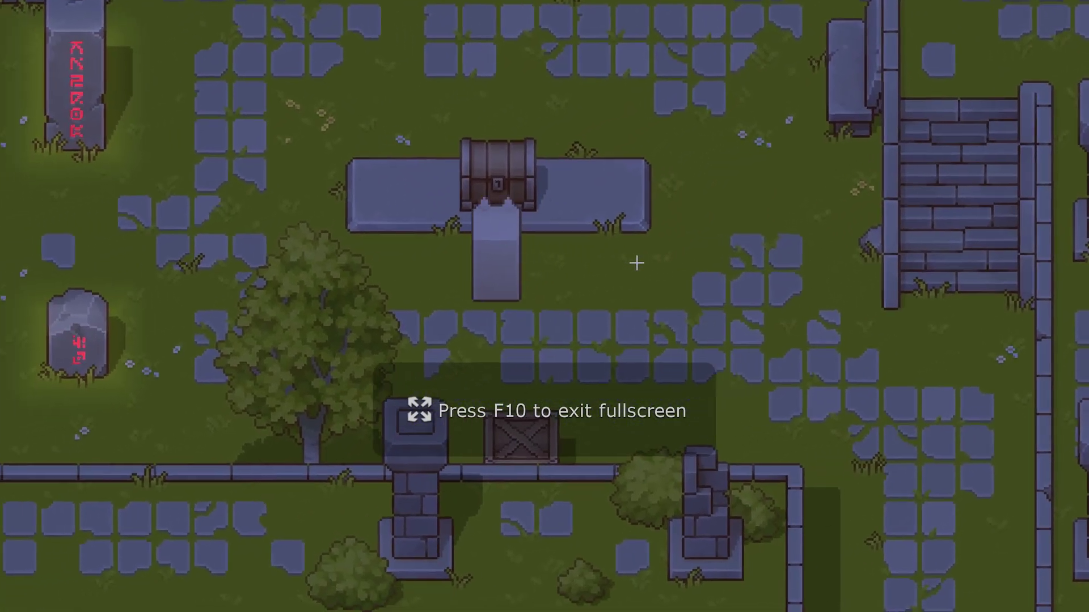
pyautogui.press('a')
pyautogui.press('w')
pyautogui.press('d')
pyautogui.press('s')
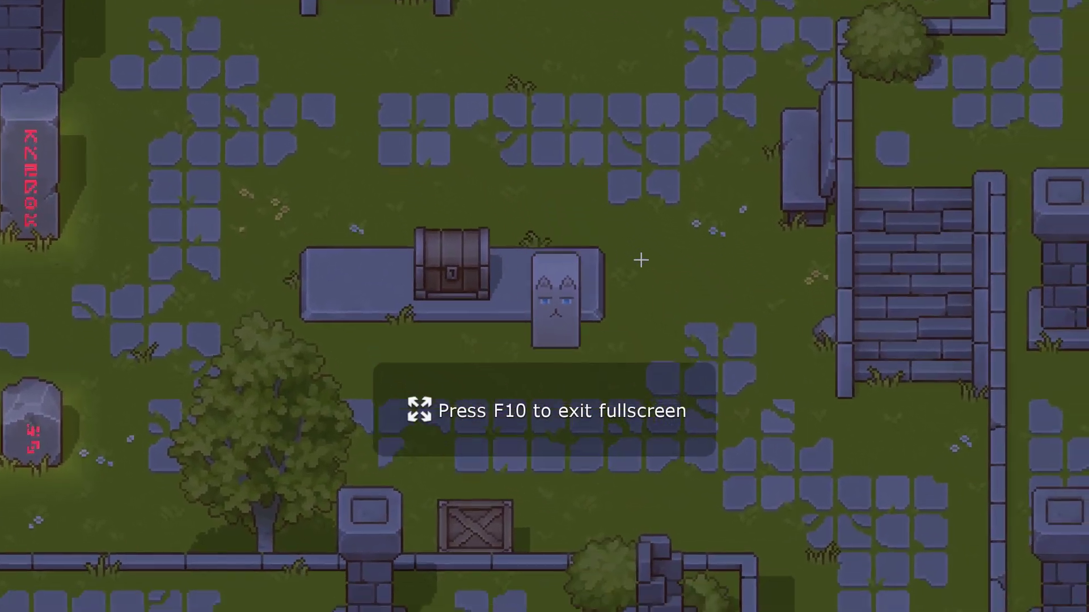
pyautogui.press('F10')
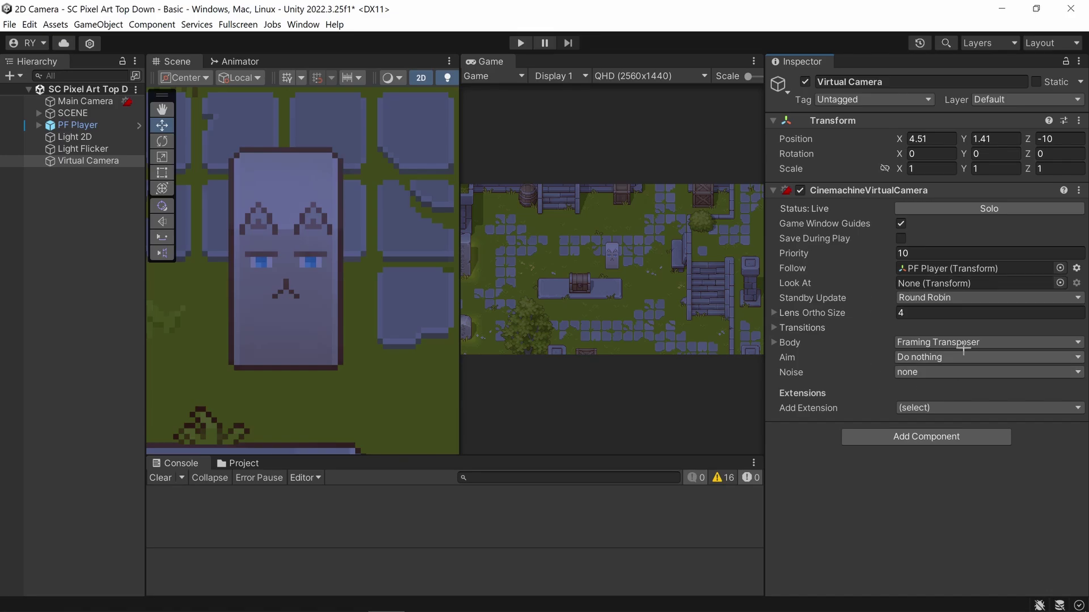
pyautogui.click(943, 342)
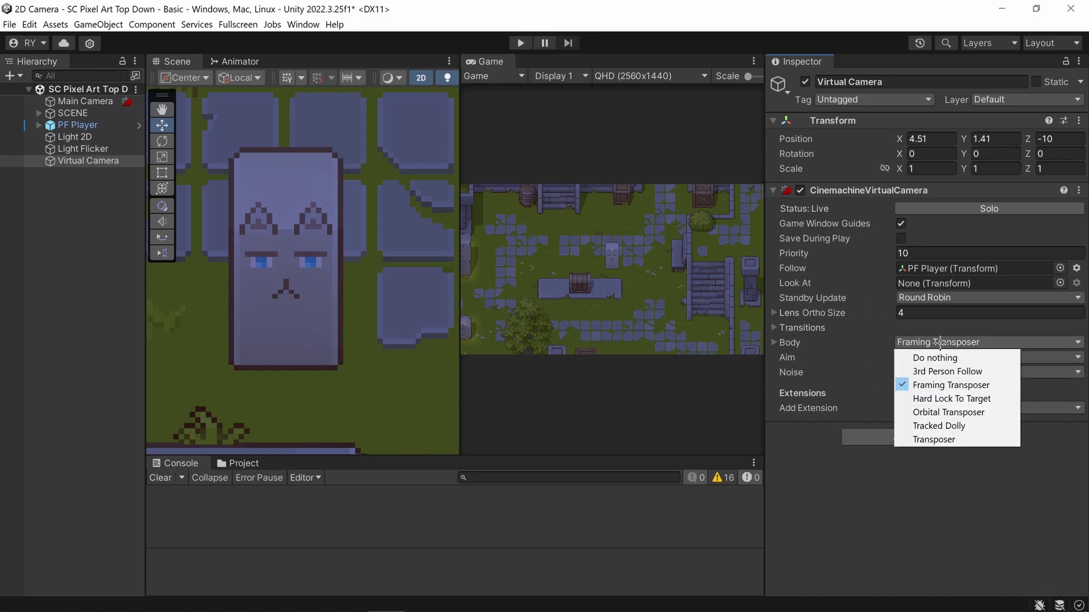
pyautogui.click(930, 386)
pyautogui.click(925, 409)
pyautogui.click(852, 525)
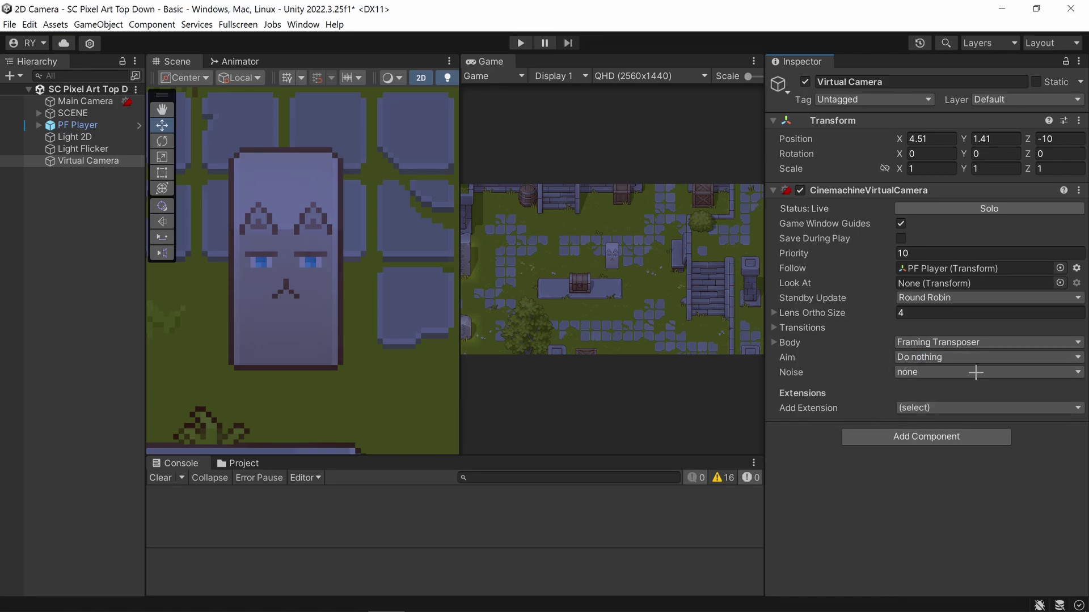
# Step: Switch the Virtual Camera's Body to Hard Lock To Target and back to Framing Transposer
pyautogui.click(938, 343)
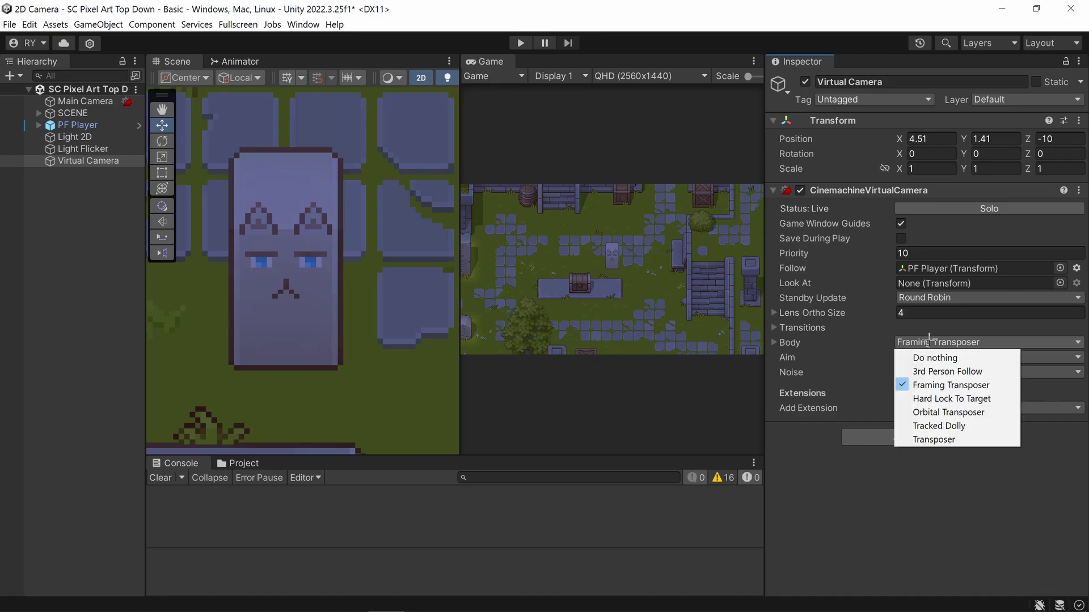
pyautogui.click(944, 398)
pyautogui.click(944, 343)
pyautogui.click(944, 385)
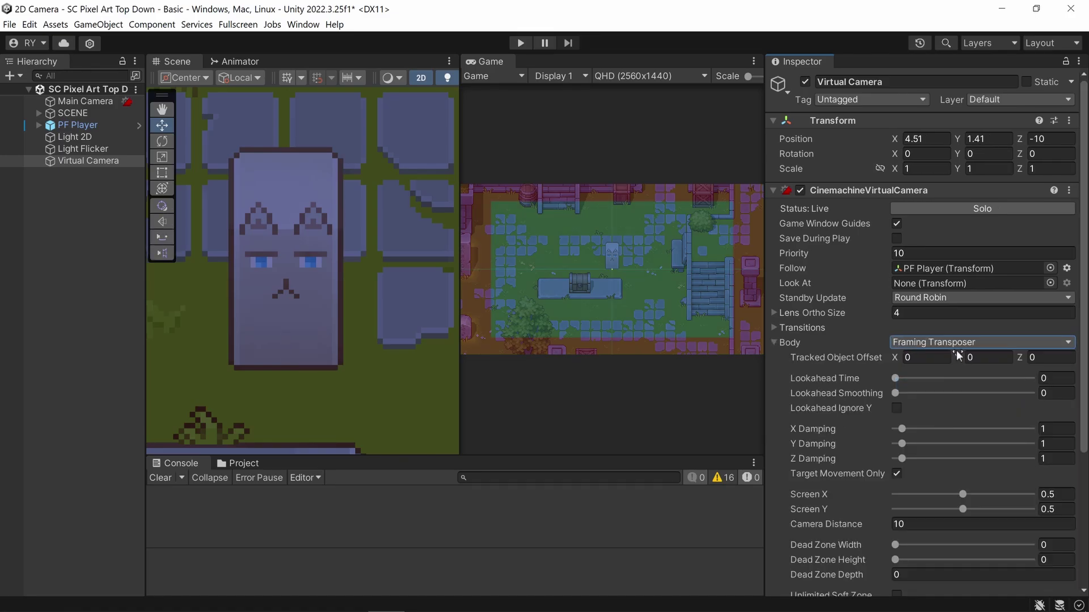
# Step: Set the Virtual Camera's Body to Hard Lock To Target and playtest it by moving the player around
pyautogui.click(956, 343)
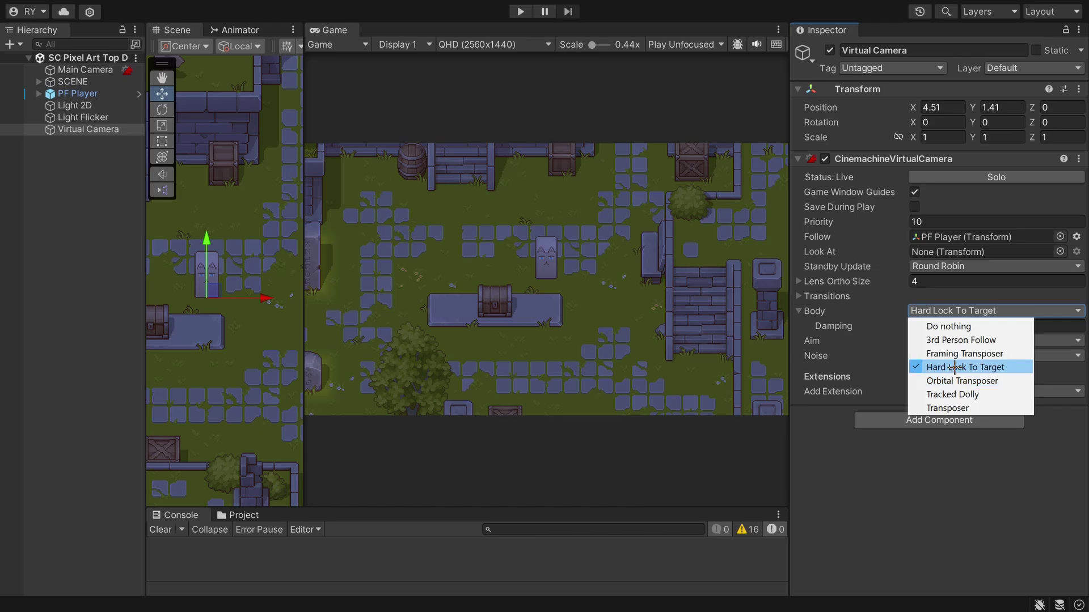
pyautogui.click(955, 367)
pyautogui.click(520, 11)
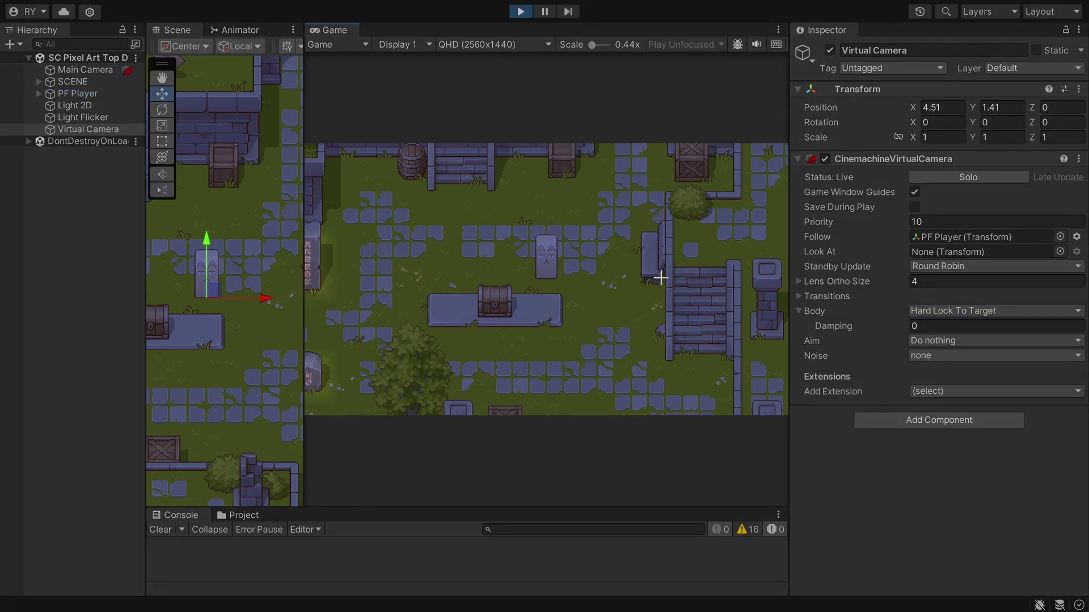
pyautogui.press('d')
pyautogui.press('s')
pyautogui.press('a')
pyautogui.press('w')
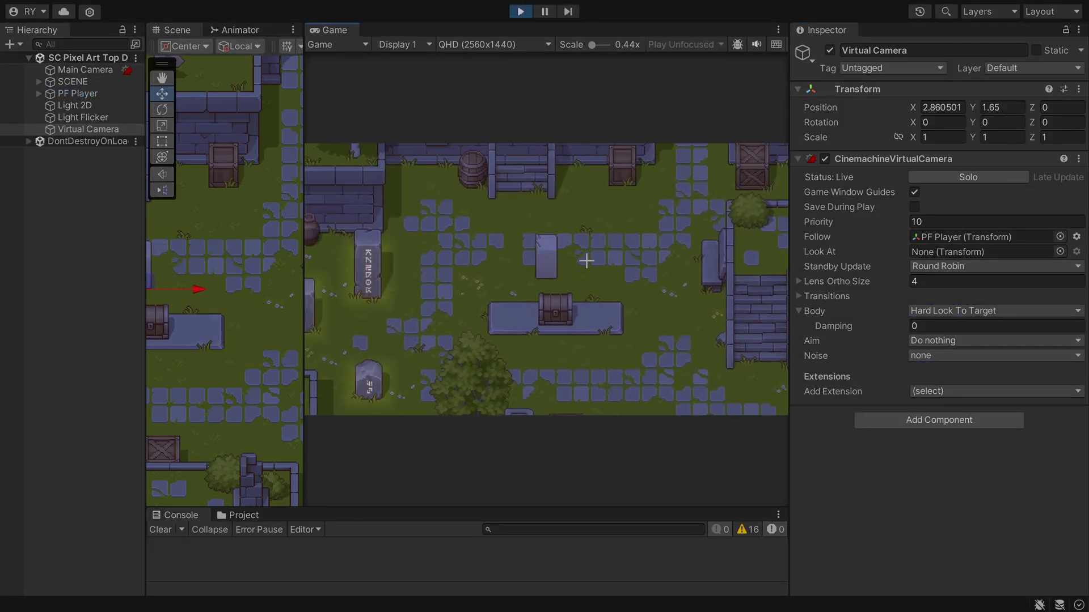
pyautogui.press('a')
pyautogui.press('s')
pyautogui.press('d')
# Step: Try a Body damping of 15.9 in play mode while moving the player around, and exit play mode
pyautogui.moveTo(850, 328); pyautogui.dragTo(863, 328)
pyautogui.click(594, 244)
pyautogui.press('w')
pyautogui.press('d')
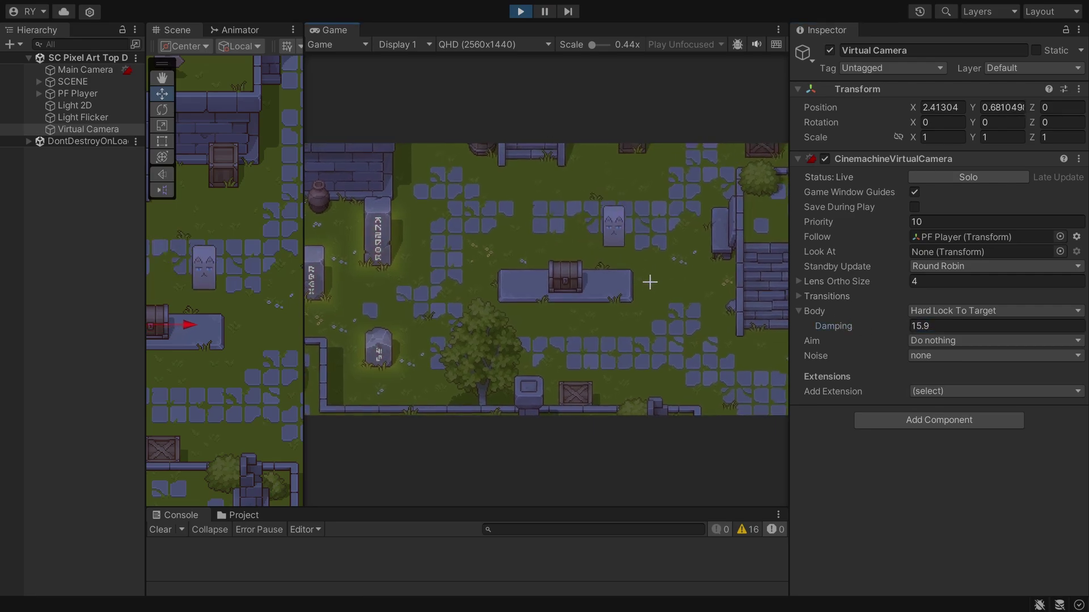
pyautogui.press('s')
pyautogui.press('a')
pyautogui.press('w')
pyautogui.press('a')
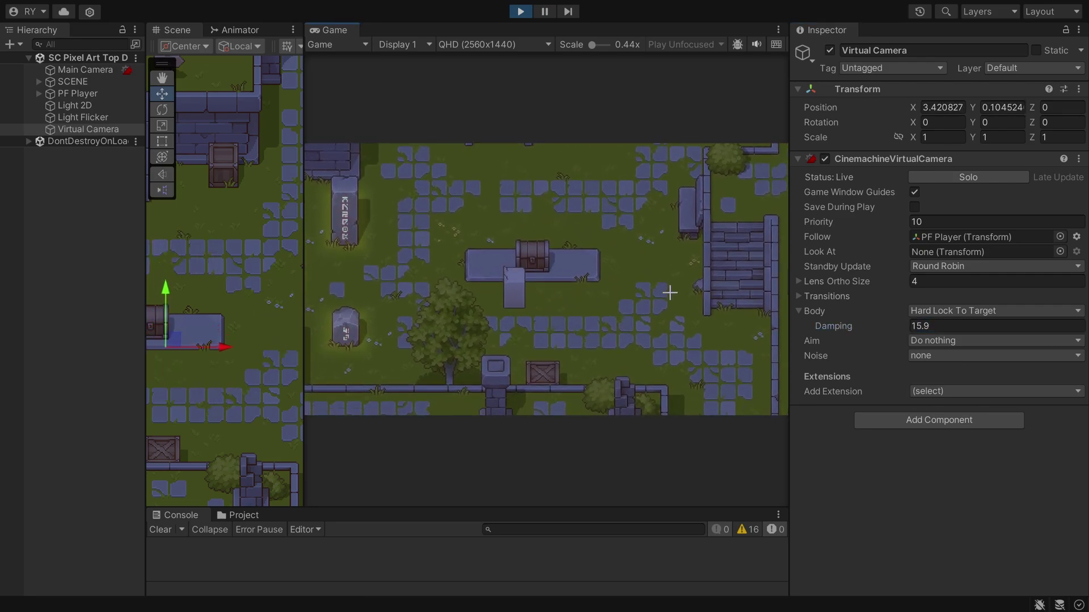
pyautogui.hotkey('ctrl', 'p')
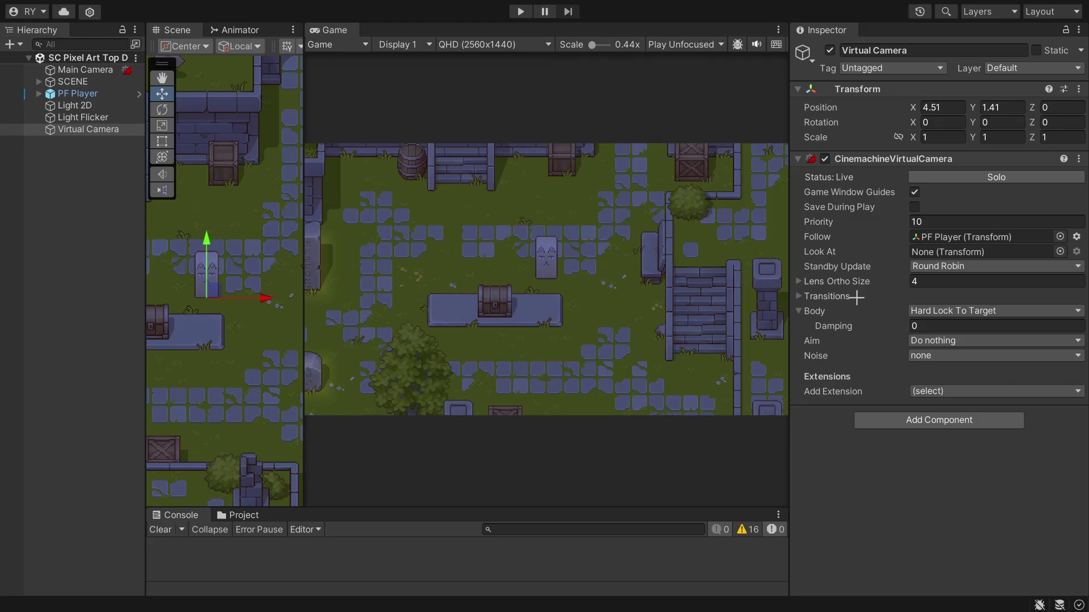
# Step: Set the Virtual Camera's Body to Framing Transposer and review its settings
pyautogui.click(958, 312)
pyautogui.click(966, 354)
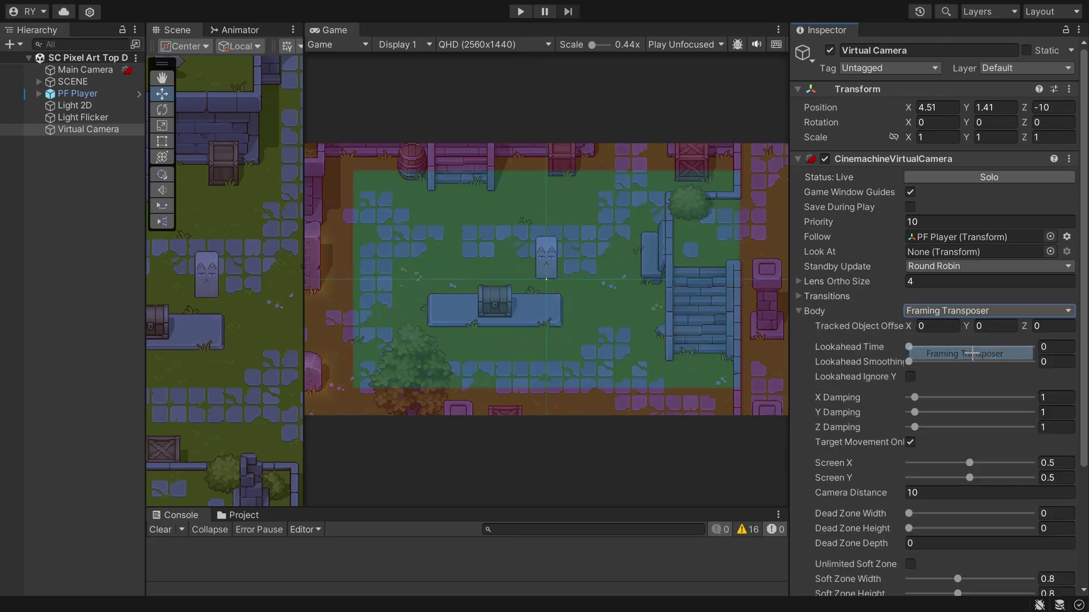
pyautogui.scroll(-5, 819, 321)
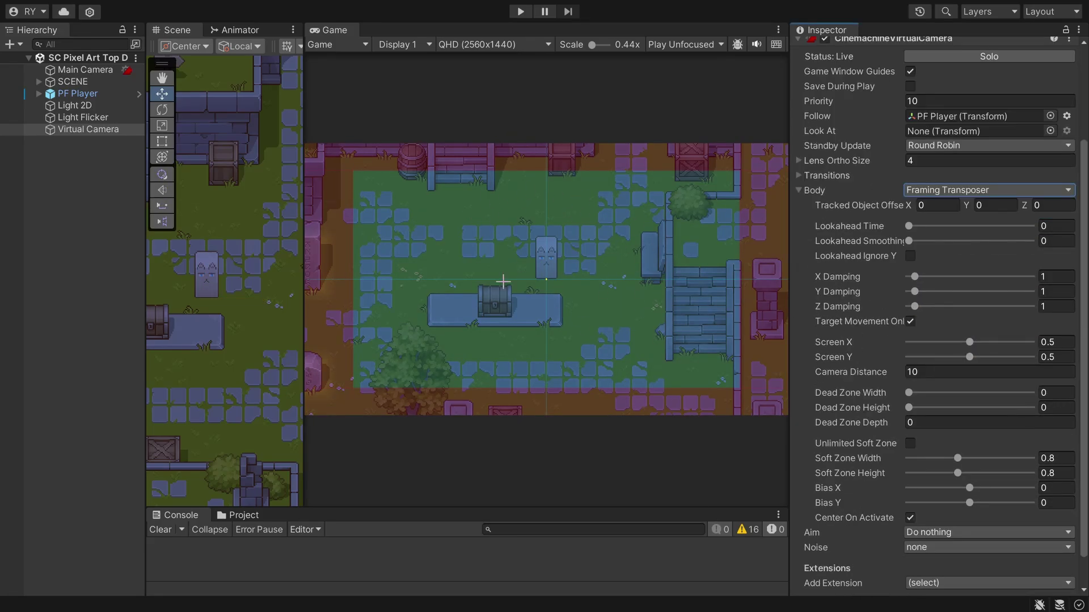
# Step: Turn the Virtual Camera's Game Window Guides off and on again
pyautogui.scroll(5, 958, 267)
pyautogui.click(910, 192)
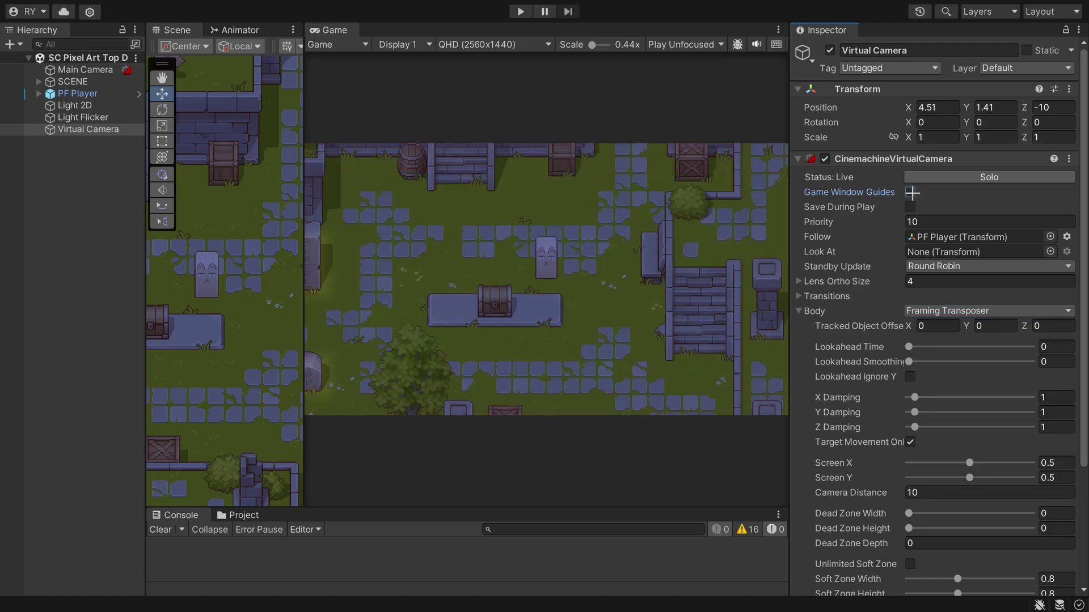
pyautogui.click(910, 192)
# Step: Start play mode and move the player around to check the Framing Transposer's camera following
pyautogui.scroll(-5, 910, 227)
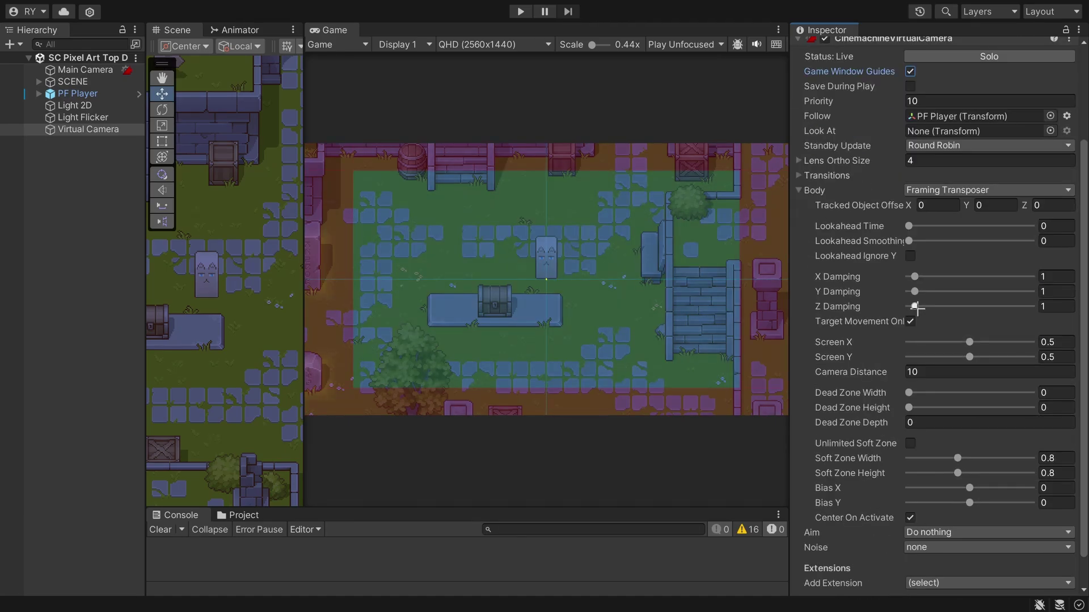
pyautogui.hotkey('ctrl', 'p')
pyautogui.press('d')
pyautogui.press('s')
pyautogui.press('a')
pyautogui.press('d')
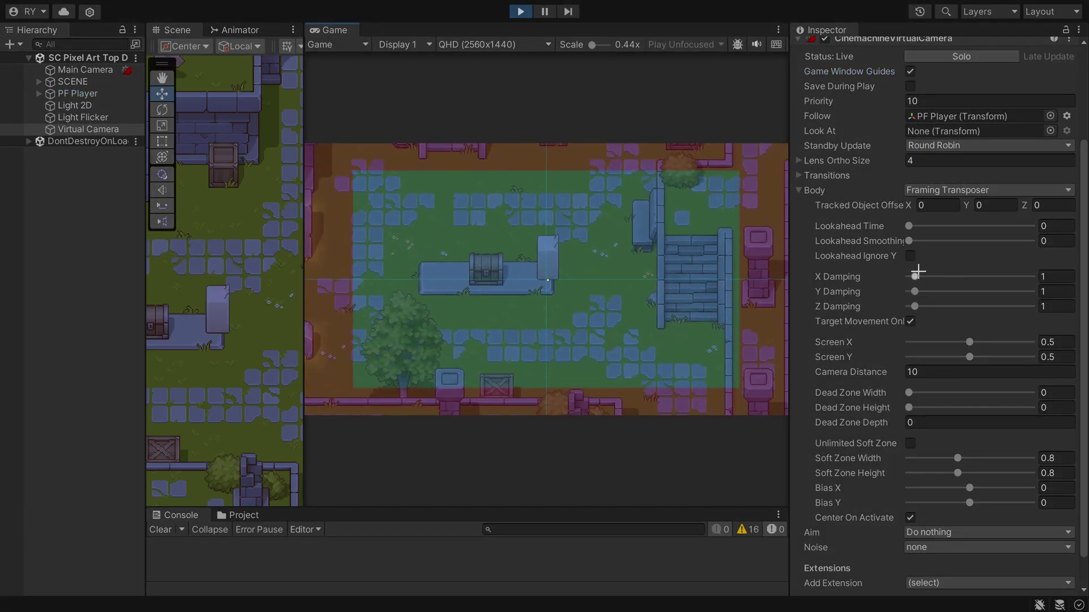
# Step: Try an X Damping of 10.2 in play mode while moving the player in all directions
pyautogui.click(618, 222)
pyautogui.press('d')
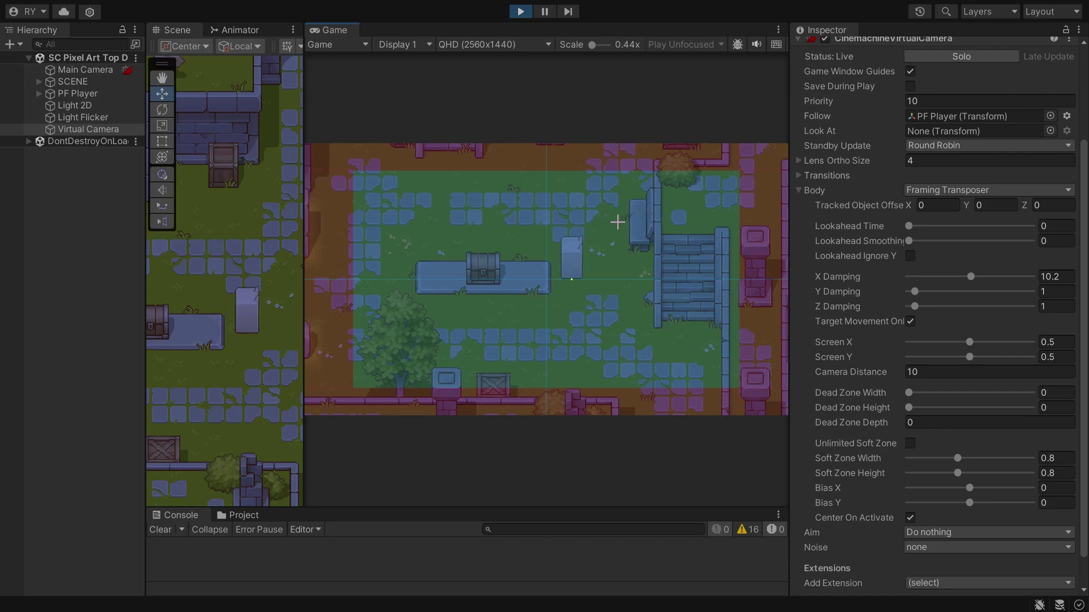
pyautogui.press('s')
pyautogui.press('a')
pyautogui.press('w')
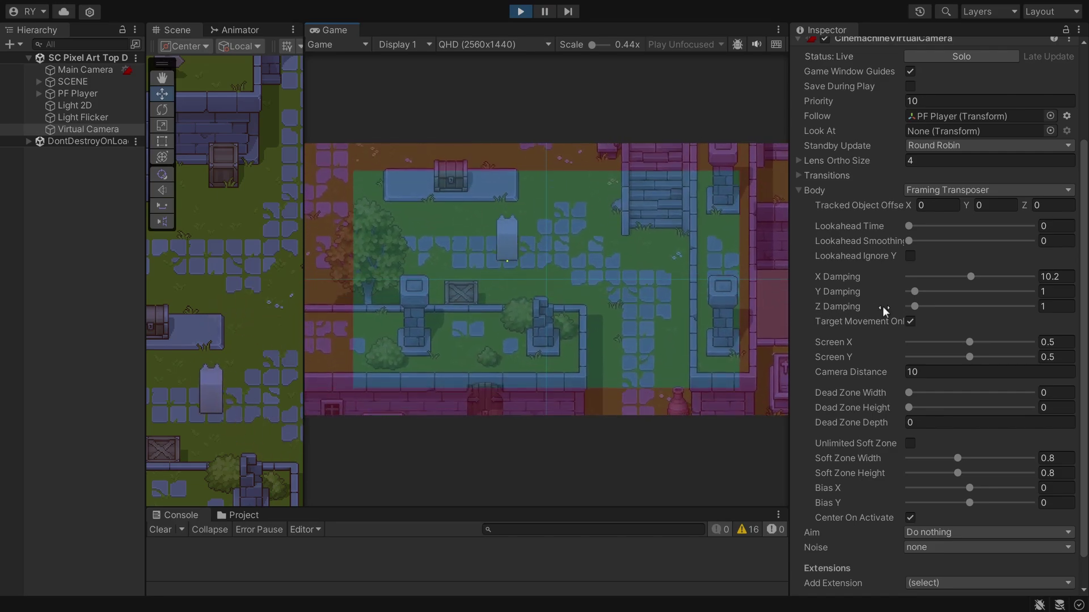
pyautogui.press('a')
pyautogui.press('w')
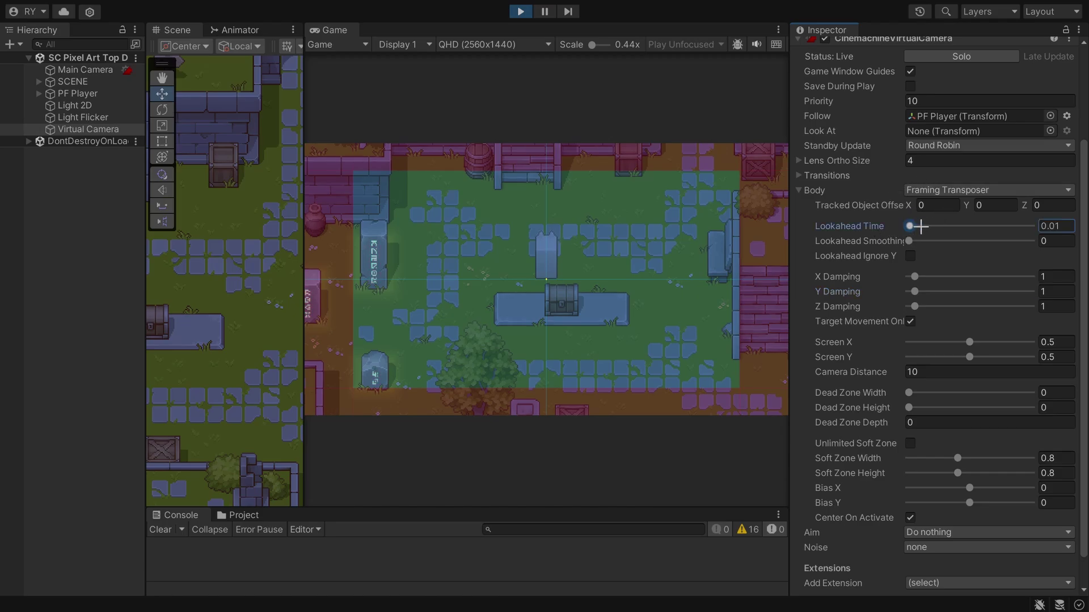
# Step: Try a Lookahead Time of 1 on the Framing Transposer while moving the player around in play mode
pyautogui.click(770, 240)
pyautogui.press('d')
pyautogui.press('s')
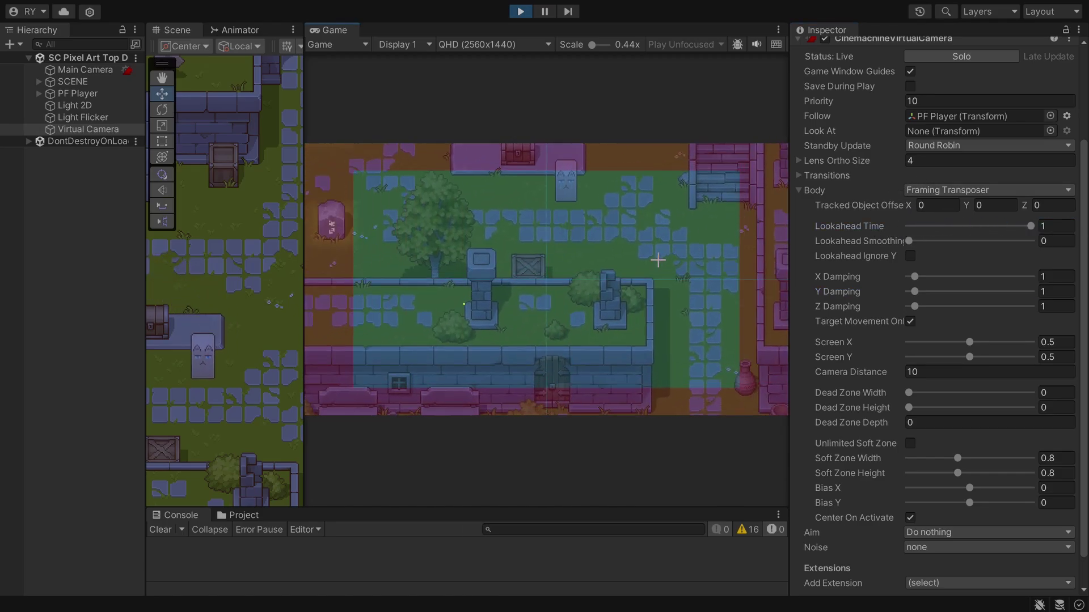
pyautogui.press('d')
pyautogui.press('s')
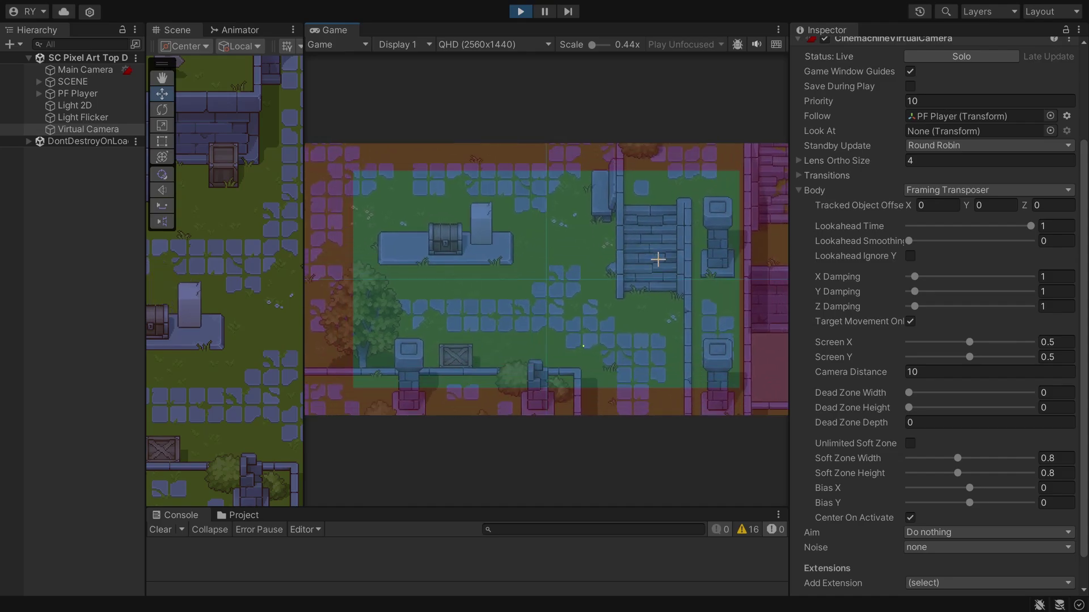
pyautogui.press('a')
pyautogui.press('w')
pyautogui.press('d')
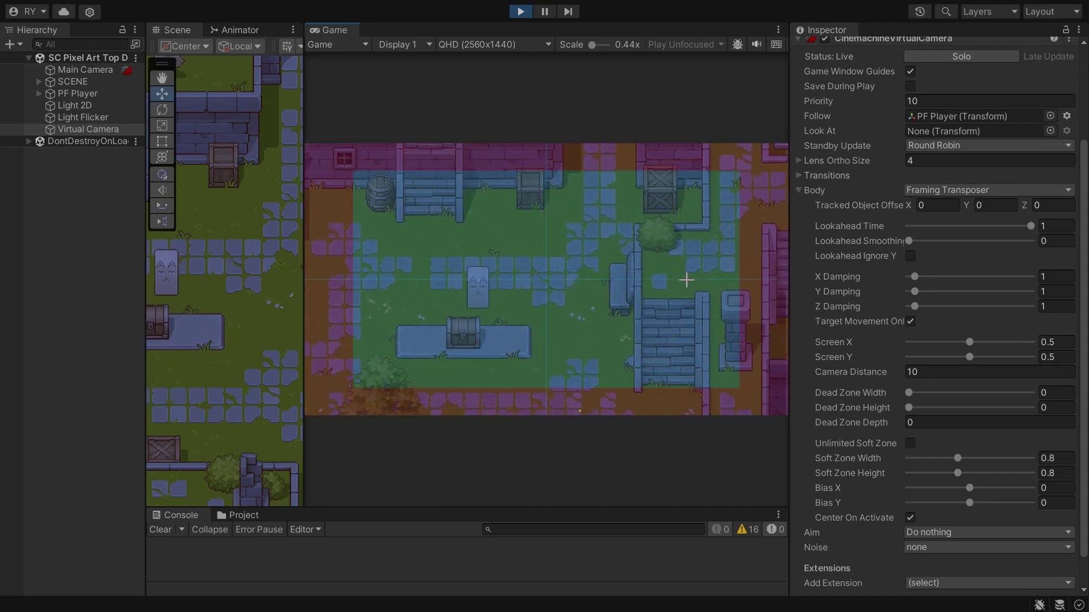
pyautogui.press('s')
# Step: Try a Lookahead Smoothing of 15.6 while moving the player around the scene
pyautogui.click(909, 241)
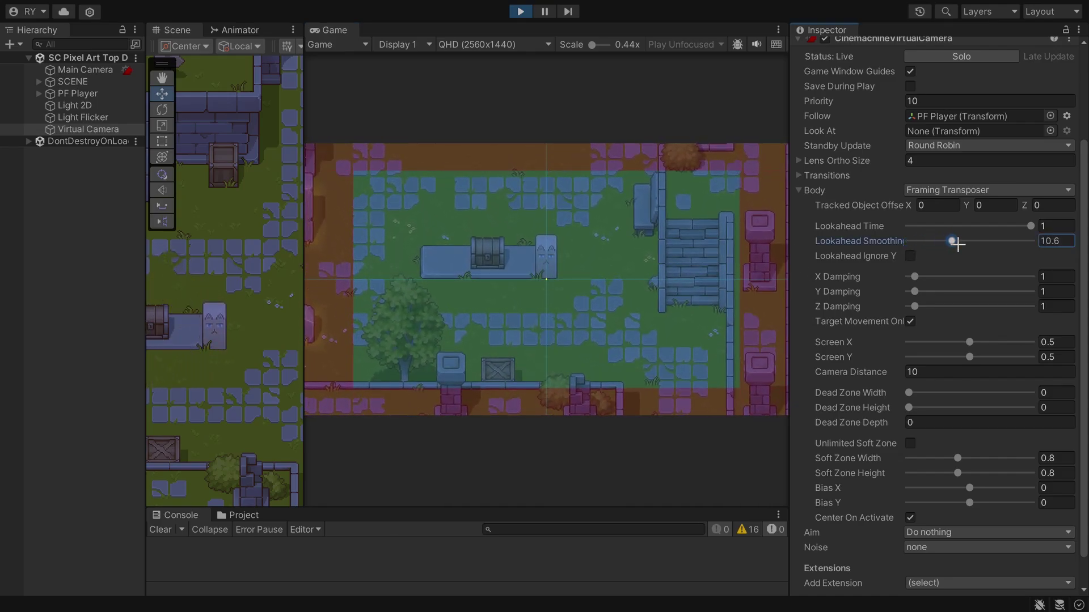
pyautogui.click(656, 244)
pyautogui.press('d')
pyautogui.press('s')
pyautogui.press('a')
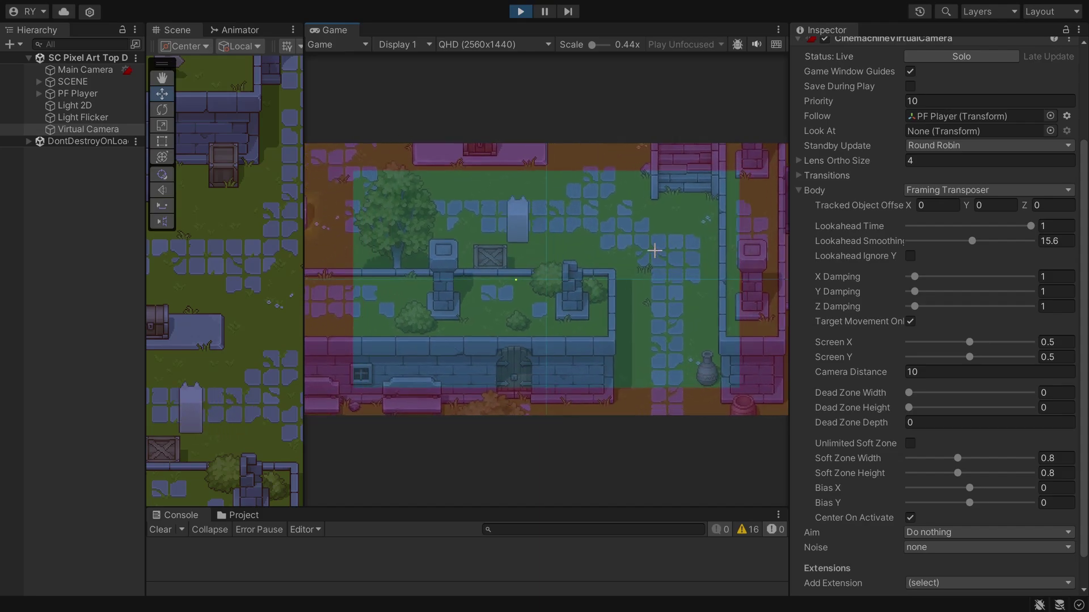
pyautogui.press('w')
pyautogui.press('w')
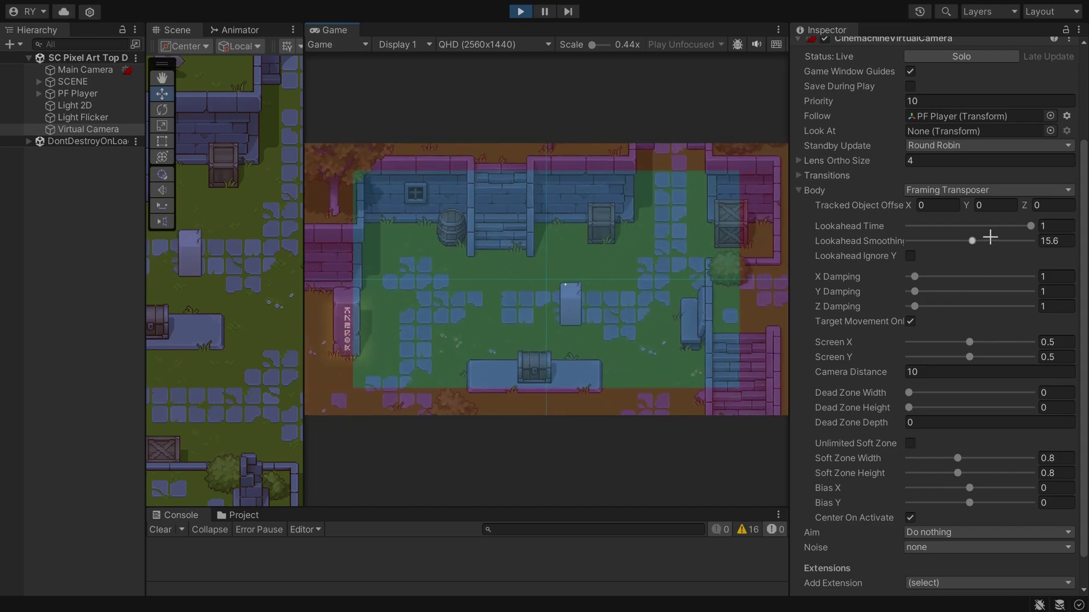
# Step: Reduce Lookahead Smoothing to 8 and test it by moving the player in all directions
pyautogui.moveTo(972, 241); pyautogui.dragTo(941, 240)
pyautogui.click(600, 309)
pyautogui.press('s')
pyautogui.press('d')
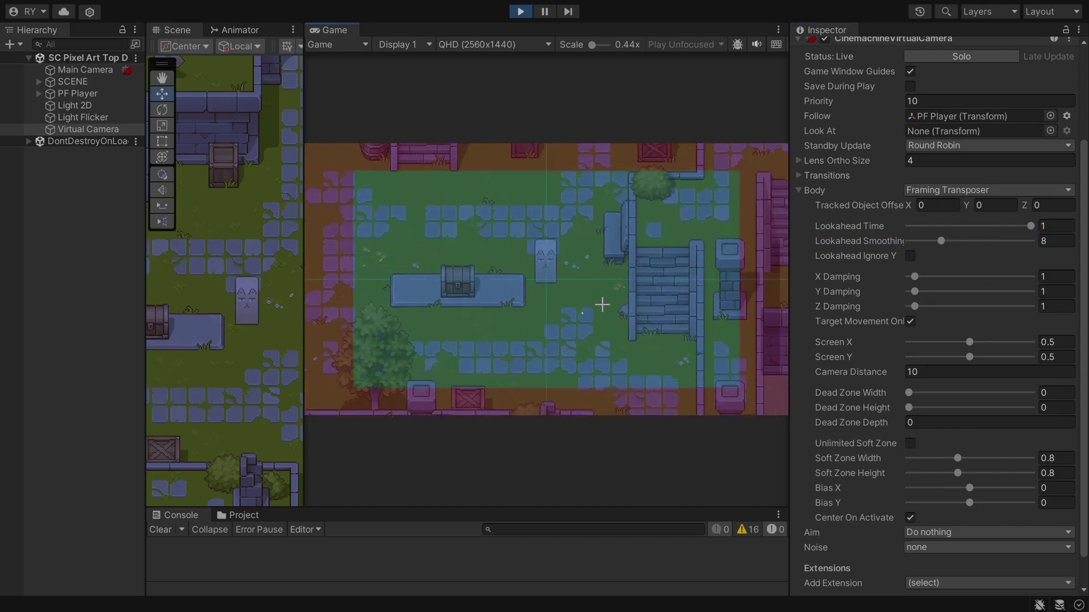
pyautogui.press('a')
pyautogui.press('w')
# Step: Turn off the Game Window Guides and move the player around in fullscreen to check the lookahead camera motion
pyautogui.scroll(4, 908, 193)
pyautogui.click(910, 191)
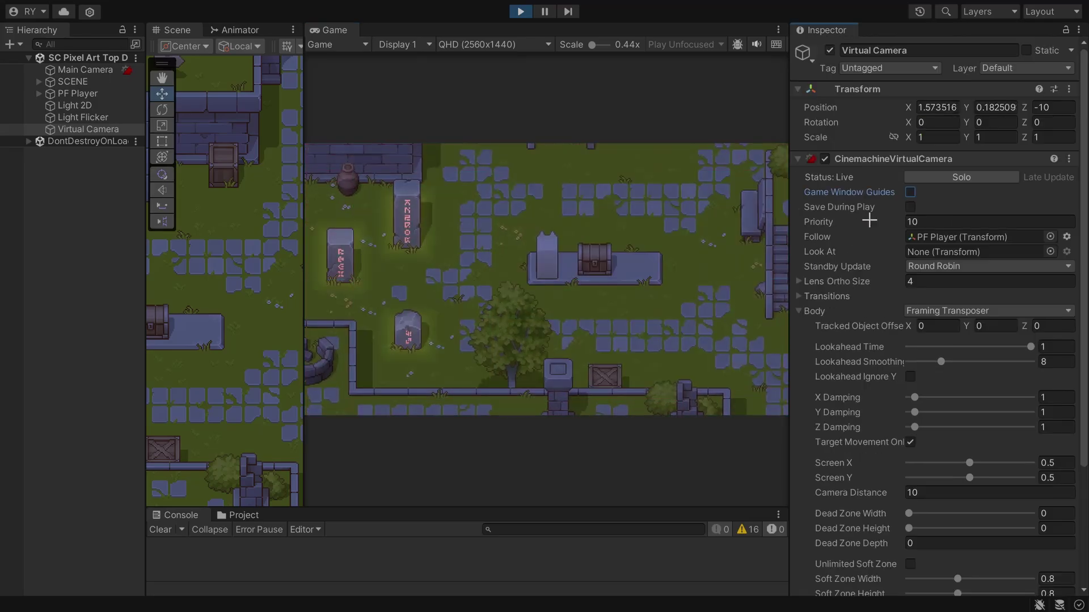
pyautogui.press('F10')
pyautogui.press('w')
pyautogui.press('d')
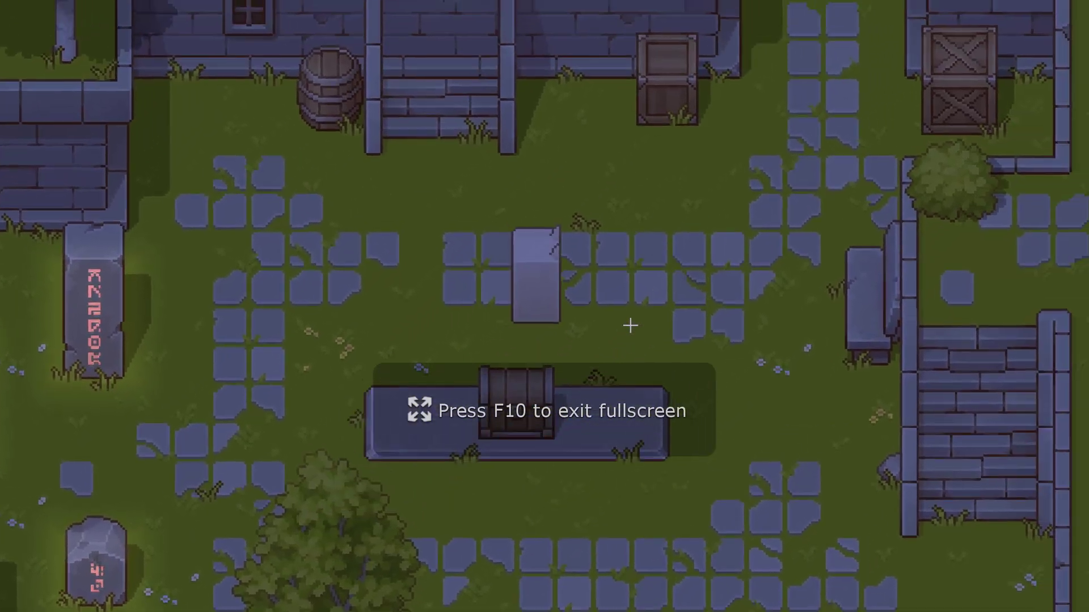
pyautogui.press('s')
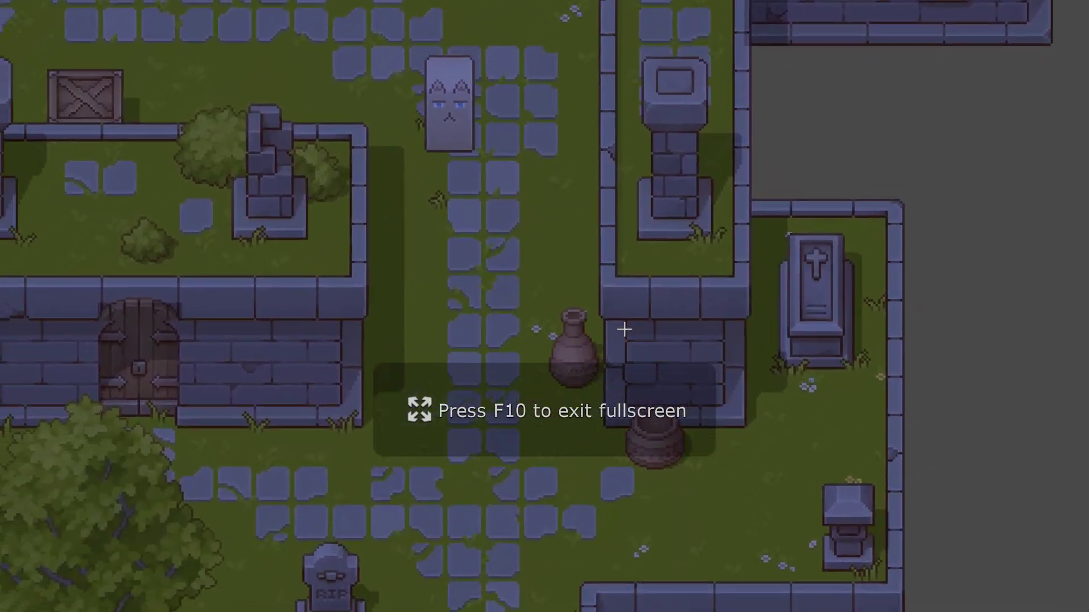
pyautogui.press('a')
pyautogui.press('w')
pyautogui.press('w')
pyautogui.press('a')
pyautogui.press('d')
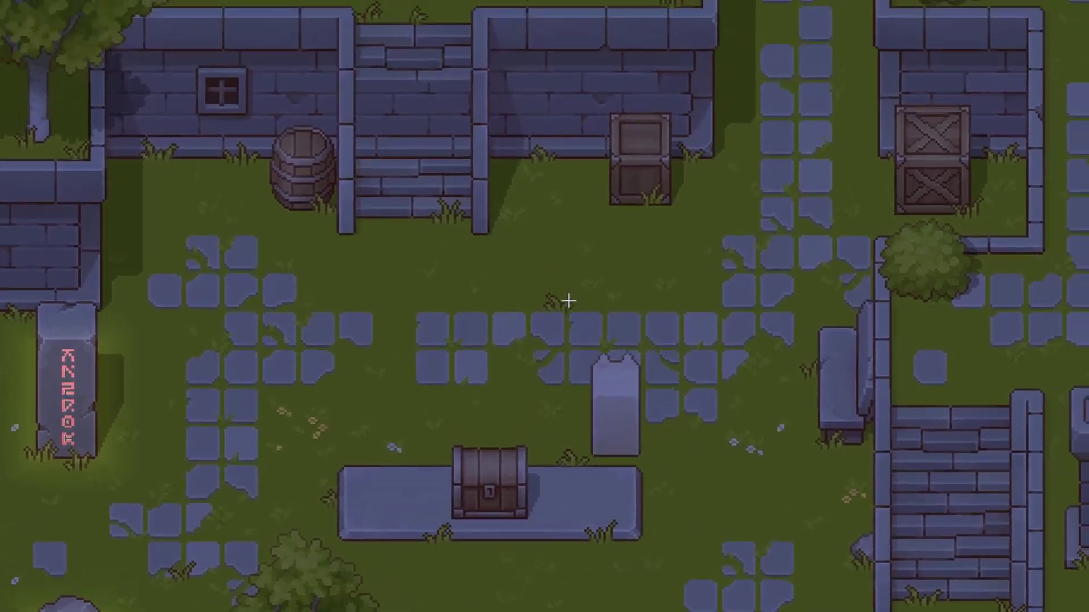
pyautogui.press('a')
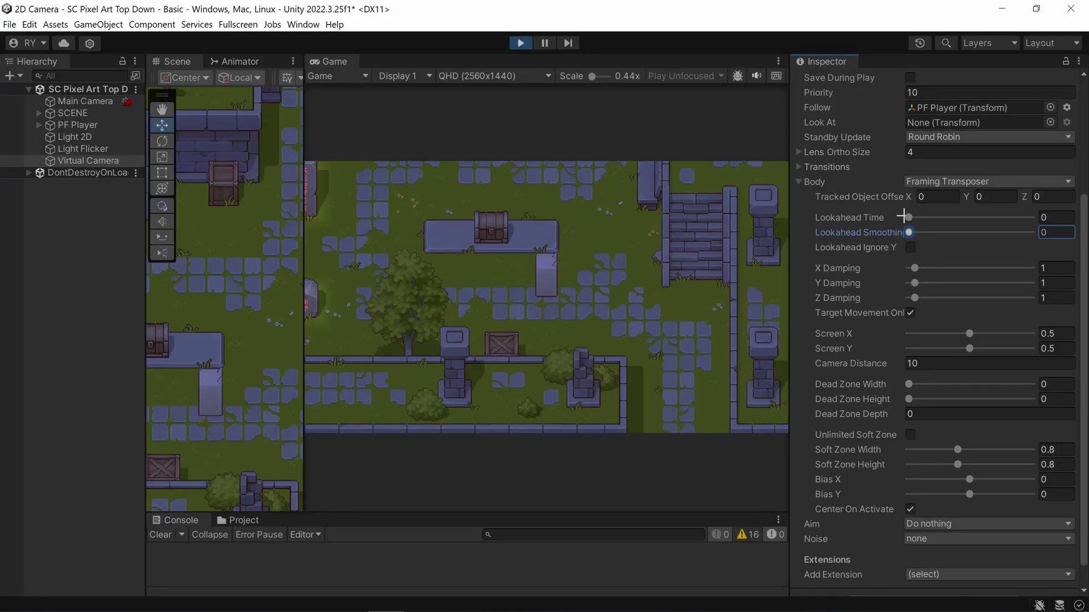
# Step: Keep Lookahead Time at 0, try a Screen X of 0.58, and return Screen X to 0.5
pyautogui.moveTo(908, 217); pyautogui.dragTo(923, 224)
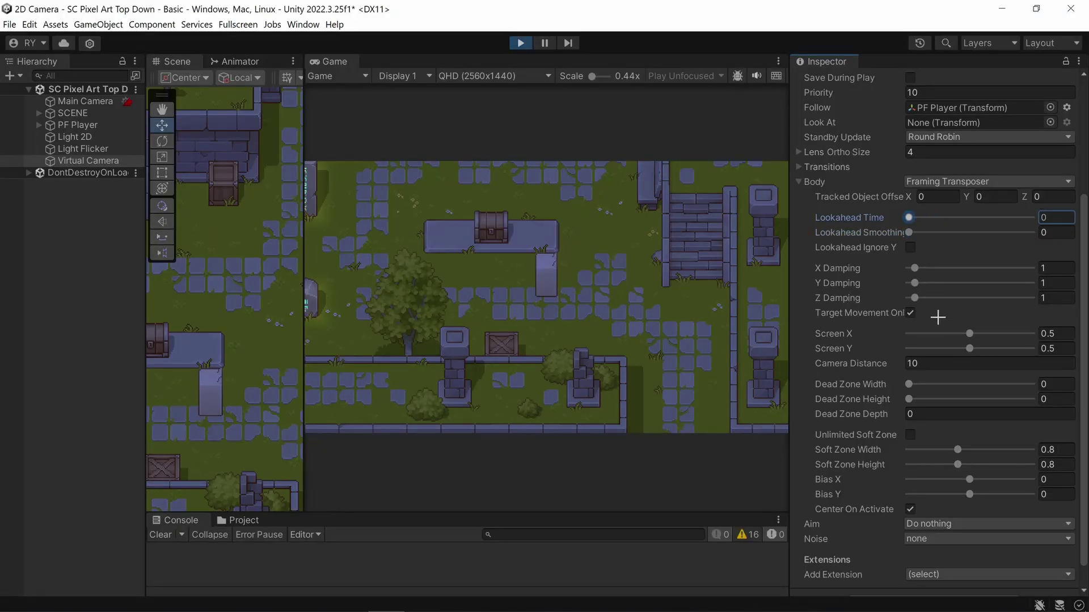
pyautogui.moveTo(966, 334)
pyautogui.mouseDown()
pyautogui.moveTo(997, 332)
pyautogui.moveTo(976, 333)
pyautogui.mouseUp()
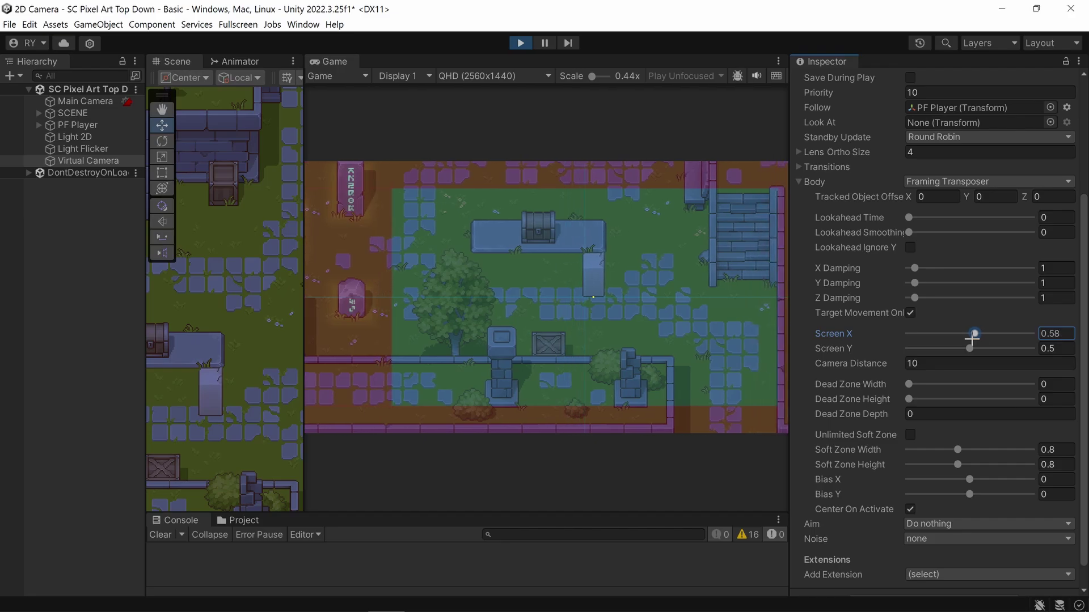
pyautogui.write('0.5')
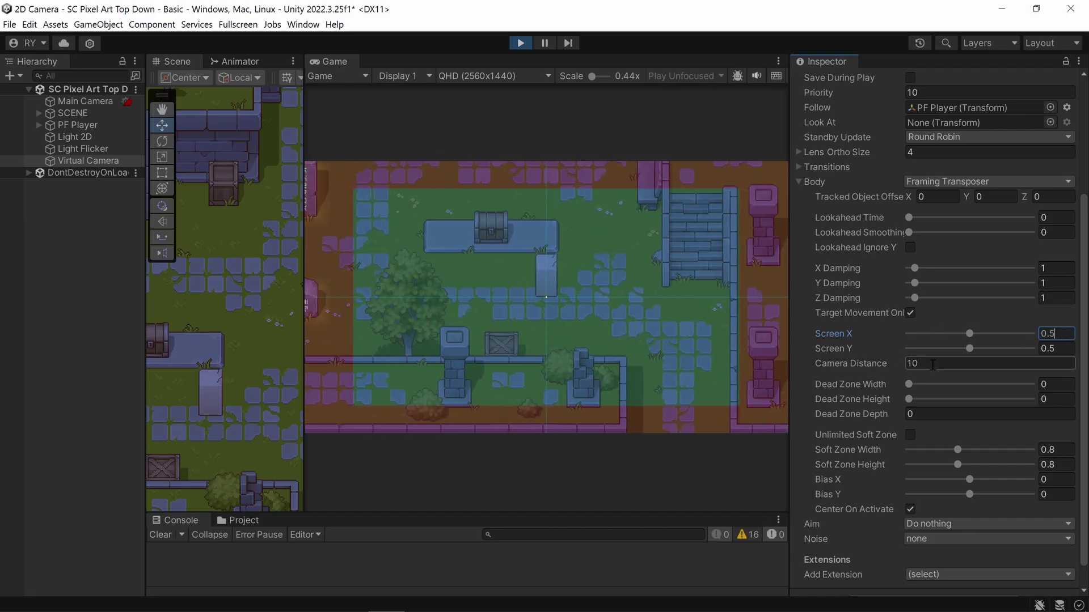
# Step: Try a Camera Distance of 42.45, check the camera's Z position, and restore the distance to 10
pyautogui.moveTo(876, 370); pyautogui.dragTo(946, 363)
pyautogui.moveTo(582, 391); pyautogui.dragTo(590, 391)
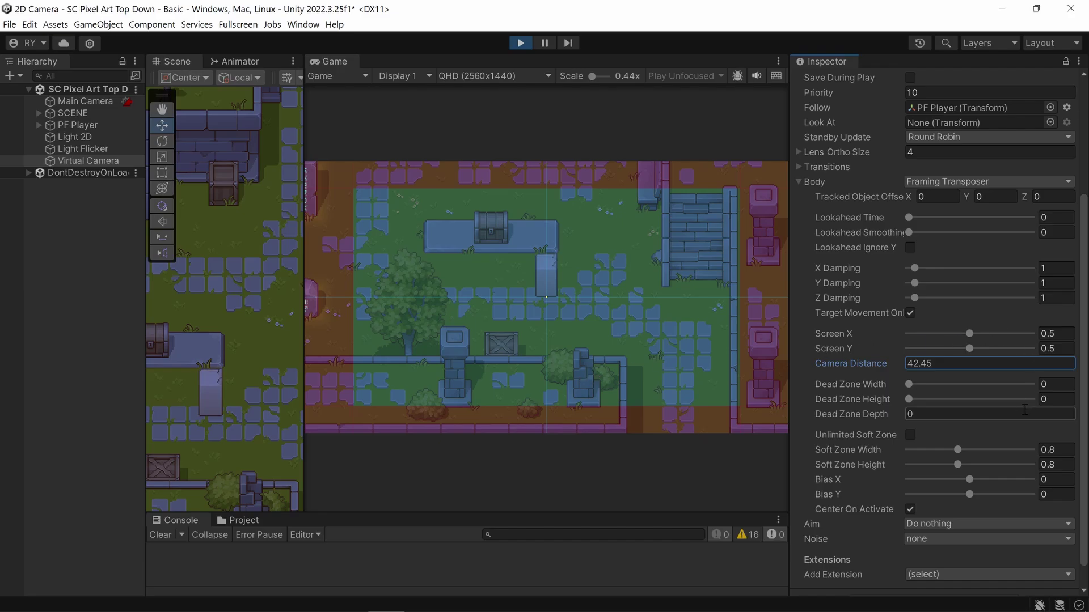
pyautogui.scroll(3, 964, 412)
pyautogui.click(1047, 140)
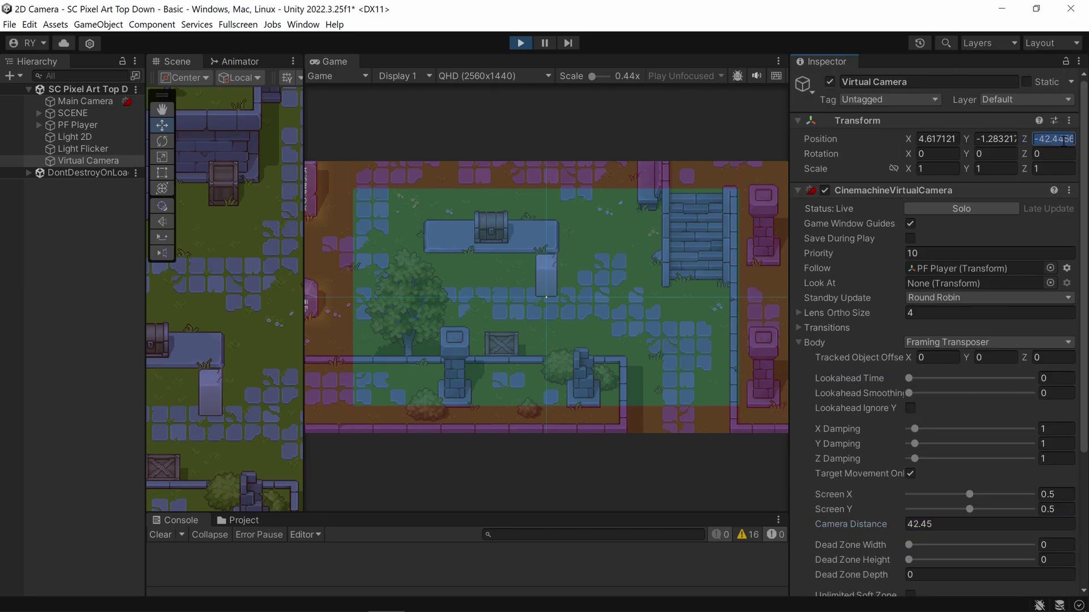
pyautogui.scroll(-5, 959, 242)
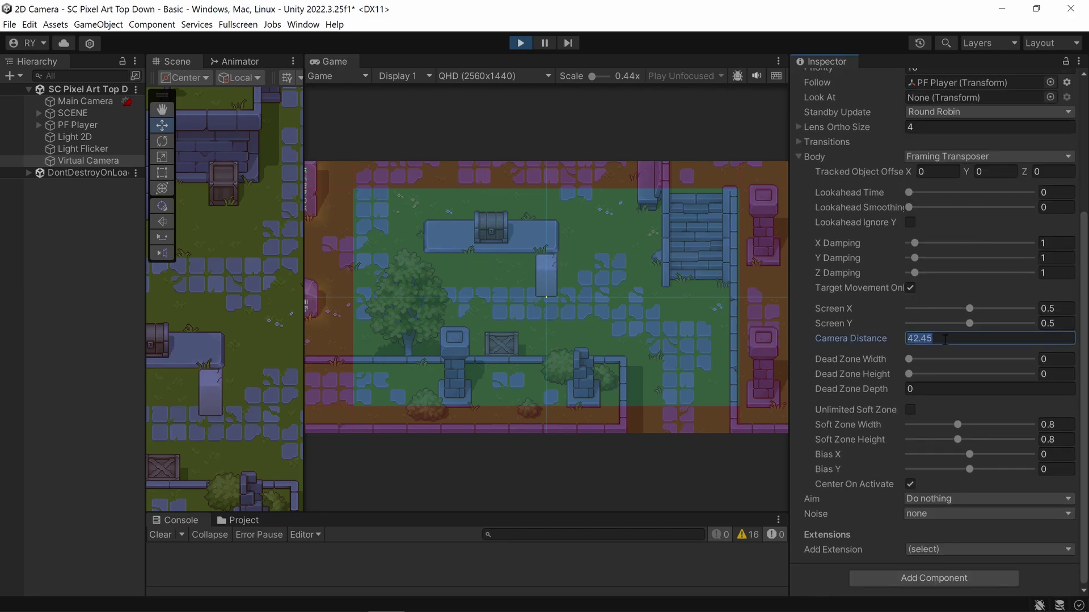
pyautogui.scroll(5, 945, 339)
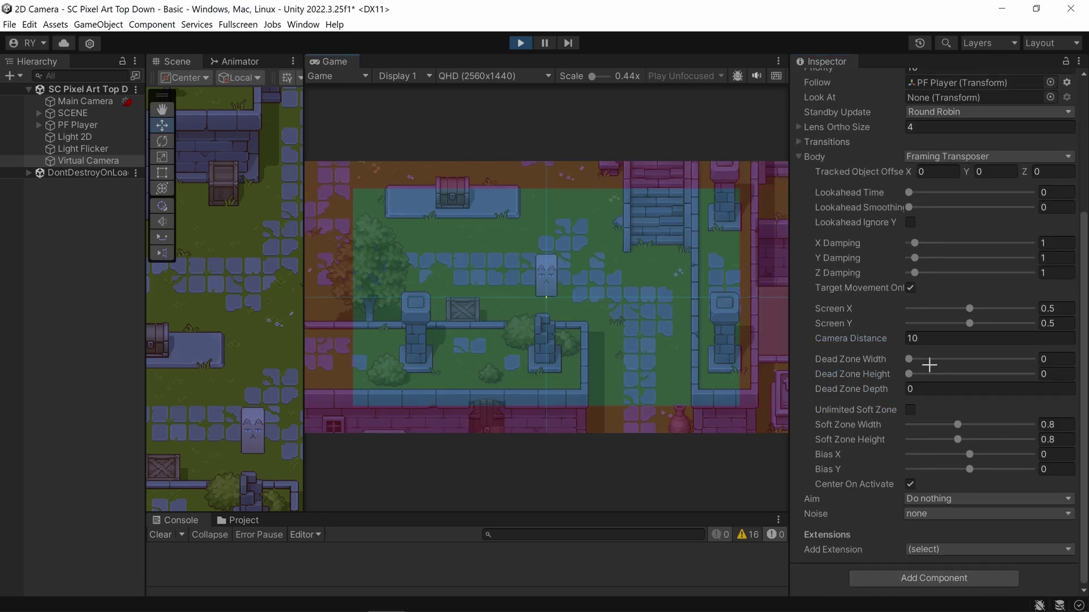
# Step: Set Dead Zone Width to 0.37 and Dead Zone Height to 0.27, and move the player within the dead zone
pyautogui.moveTo(923, 369); pyautogui.dragTo(927, 376)
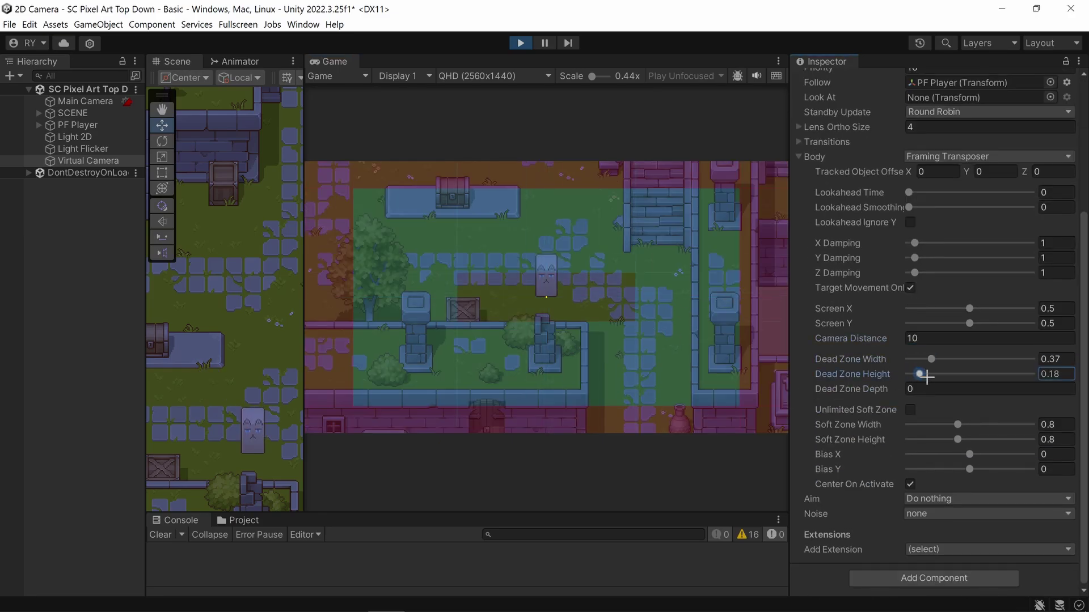
pyautogui.press('d')
pyautogui.press('s')
pyautogui.press('a')
pyautogui.press('w')
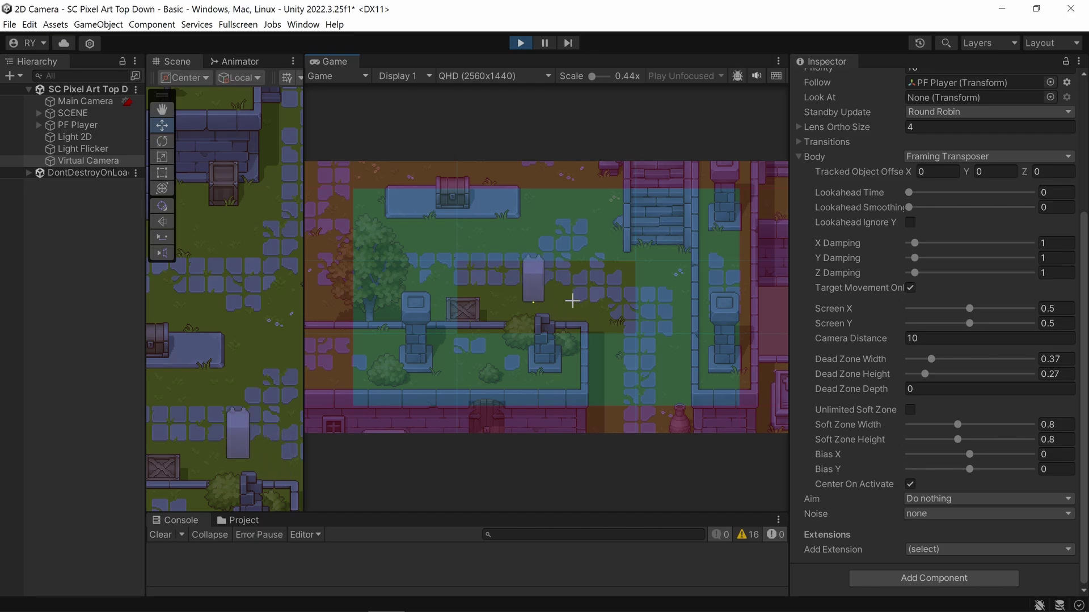
pyautogui.press('s')
pyautogui.press('d')
pyautogui.press('w')
pyautogui.press('a')
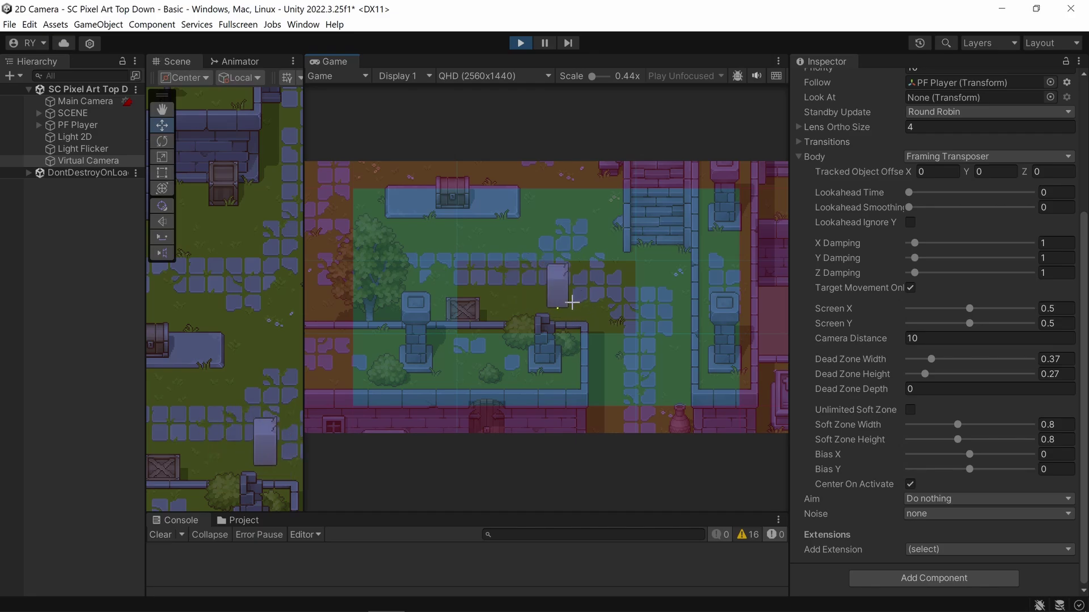
# Step: Move the player past the edges of the dead zone to check when the camera starts following
pyautogui.press('w')
pyautogui.press('a')
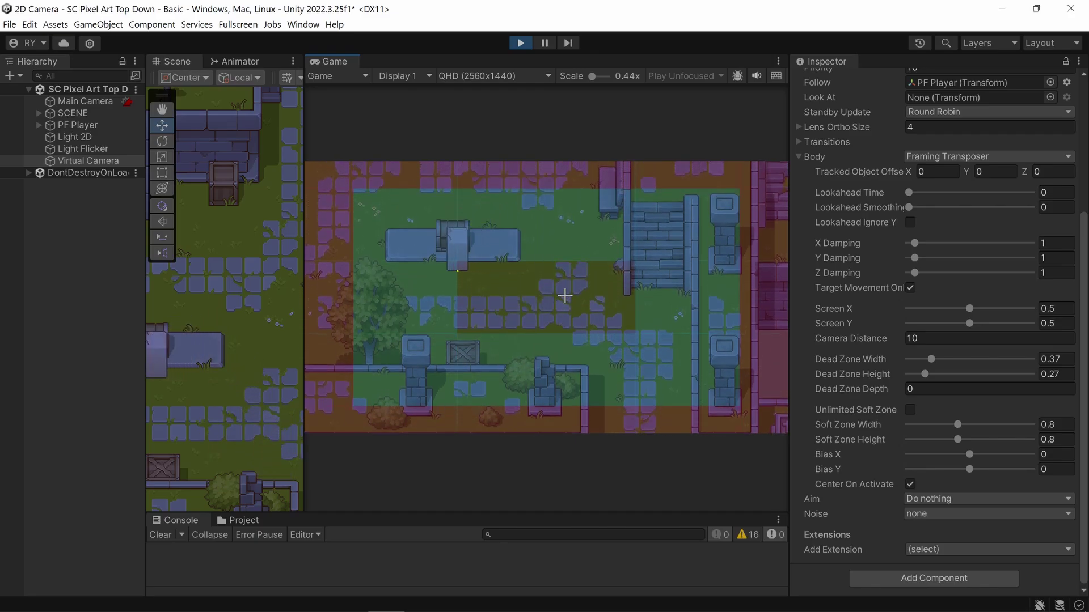
pyautogui.press('d')
pyautogui.press('w')
pyautogui.press('s')
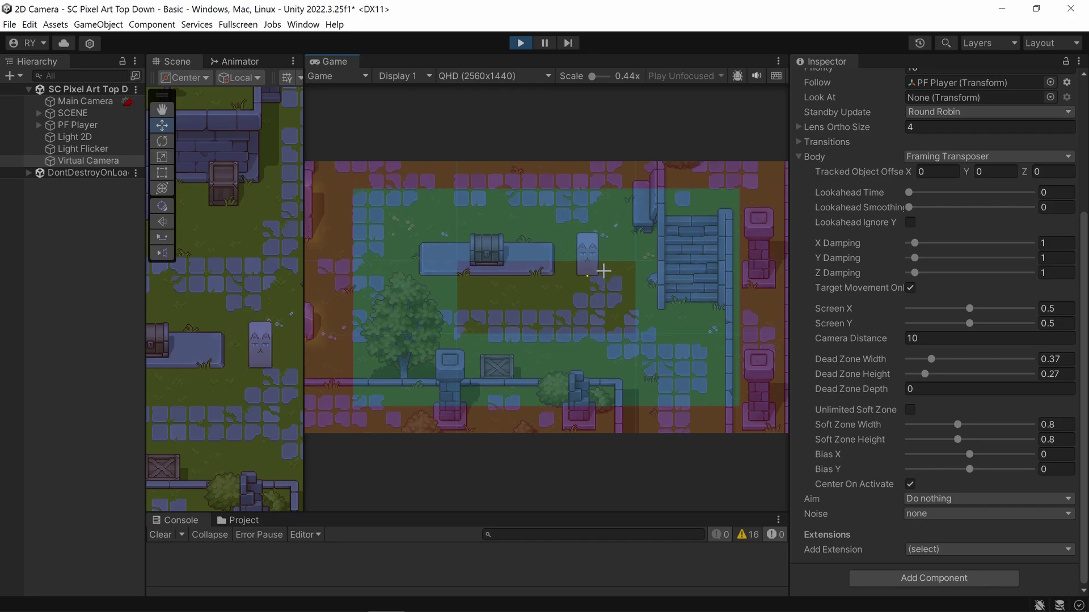
pyautogui.press('a')
# Step: Turn off the Game Window Guides and move the player around to check the dead zone's camera behaviour
pyautogui.scroll(5, 907, 268)
pyautogui.click(909, 224)
pyautogui.press('s')
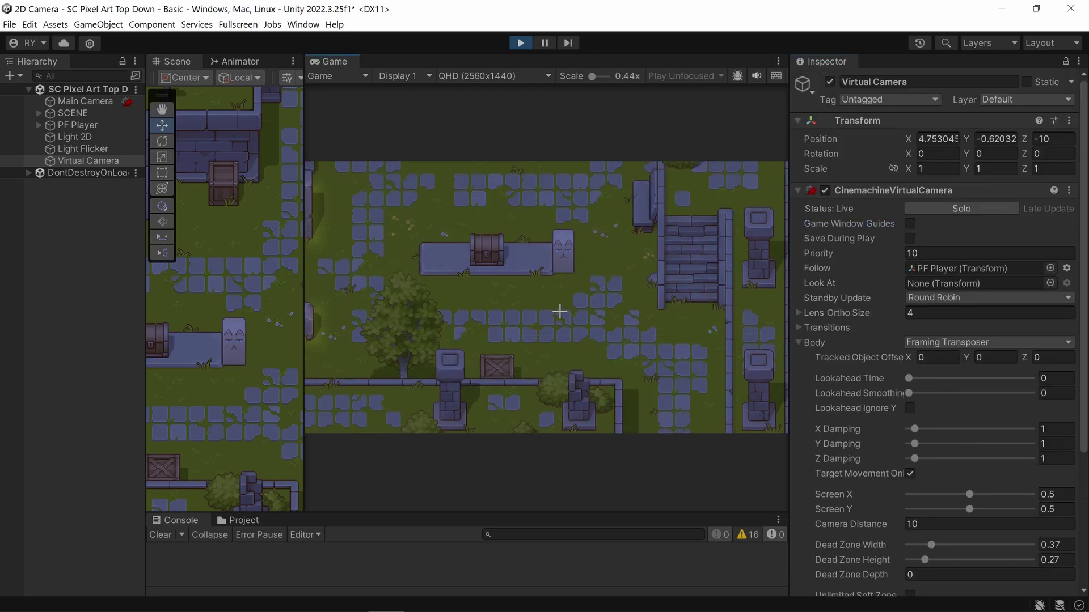
pyautogui.press('w')
pyautogui.press('a')
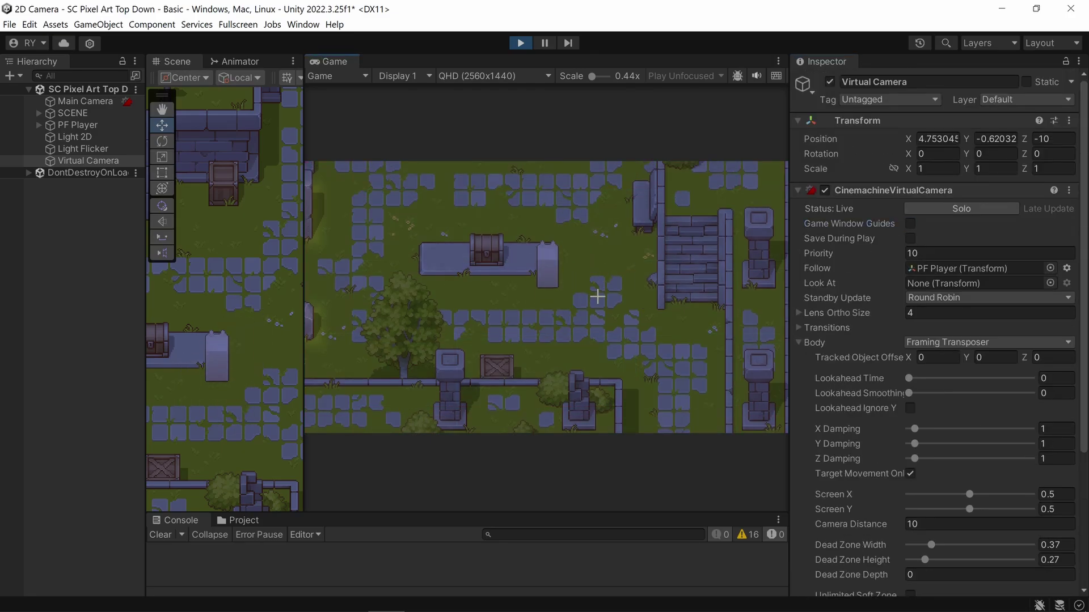
pyautogui.press('s')
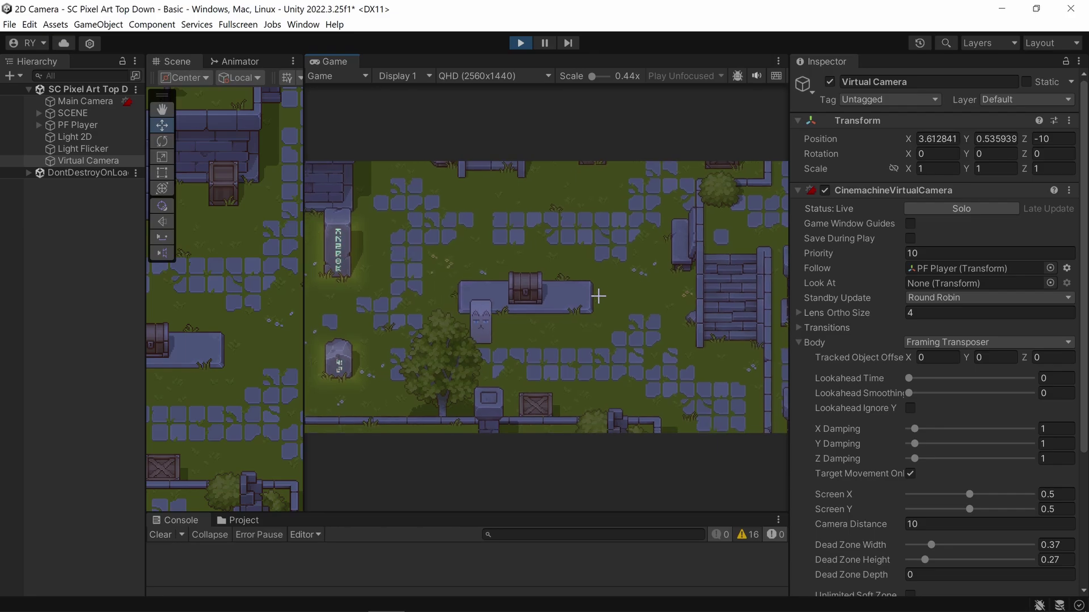
pyautogui.press('d')
pyautogui.press('s')
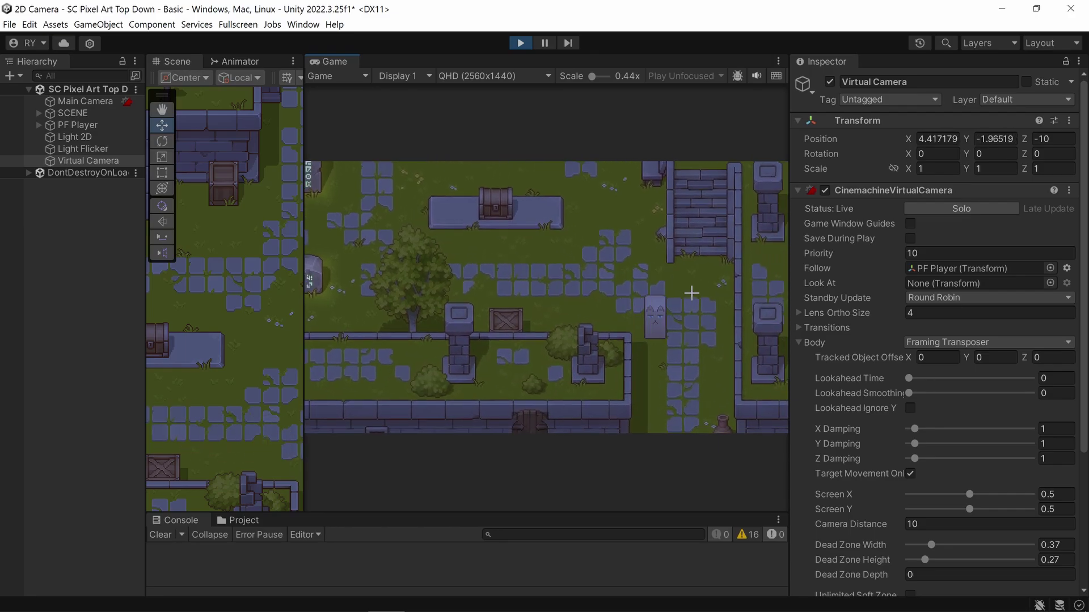
# Step: Set Soft Zone Width to 0.4 and Soft Zone Height to 0.34, and test them by moving the player around
pyautogui.scroll(-5, 952, 341)
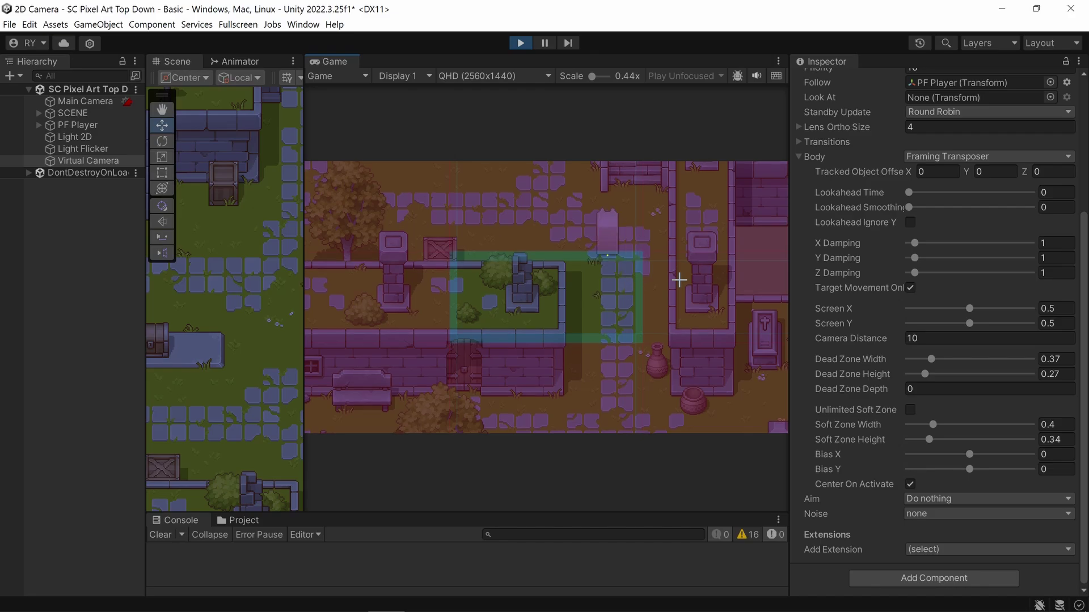
pyautogui.press('a')
pyautogui.press('w')
pyautogui.press('s')
pyautogui.press('w')
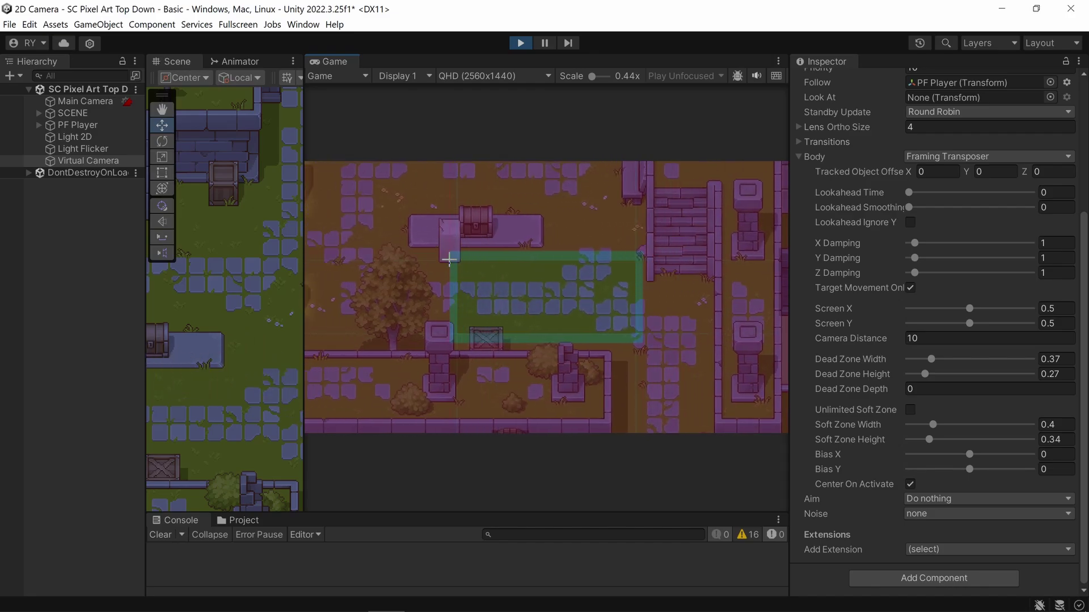
pyautogui.hotkey('s', 'd')
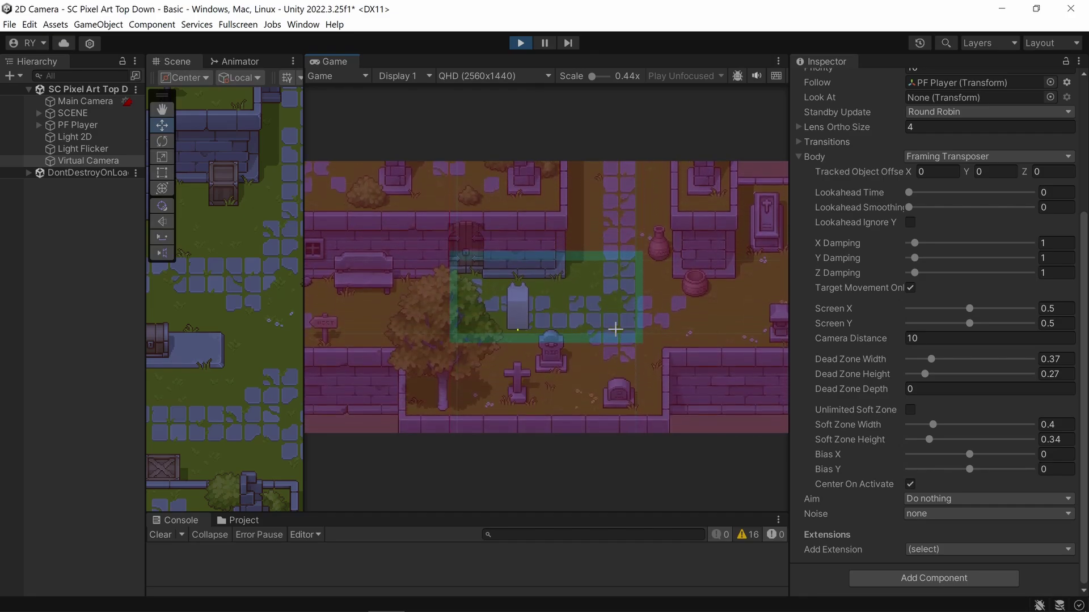
pyautogui.hotkey('w', 'a')
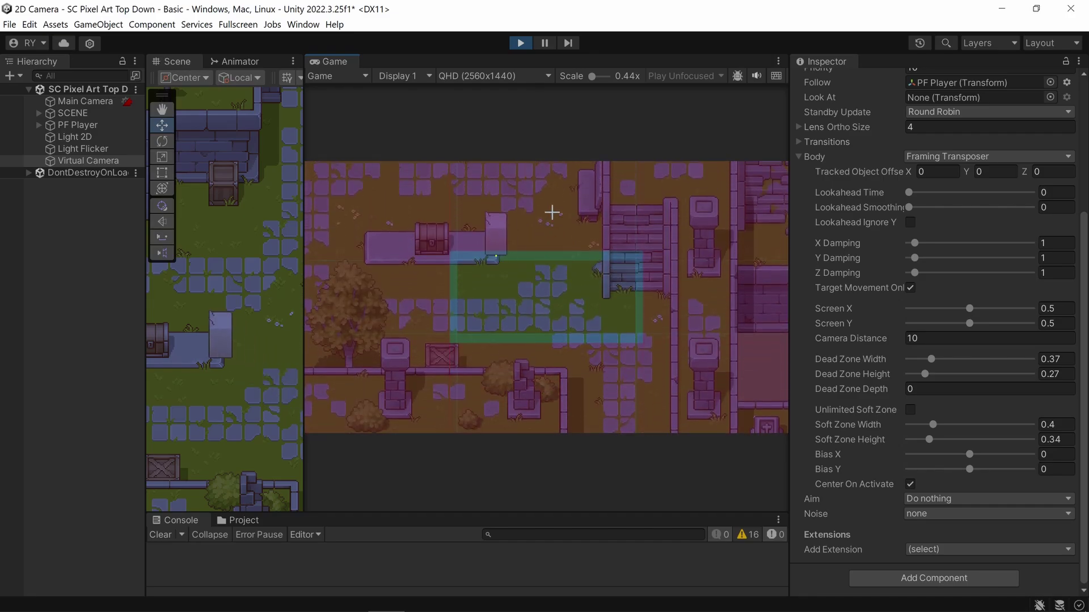
pyautogui.hotkey('s', 'd')
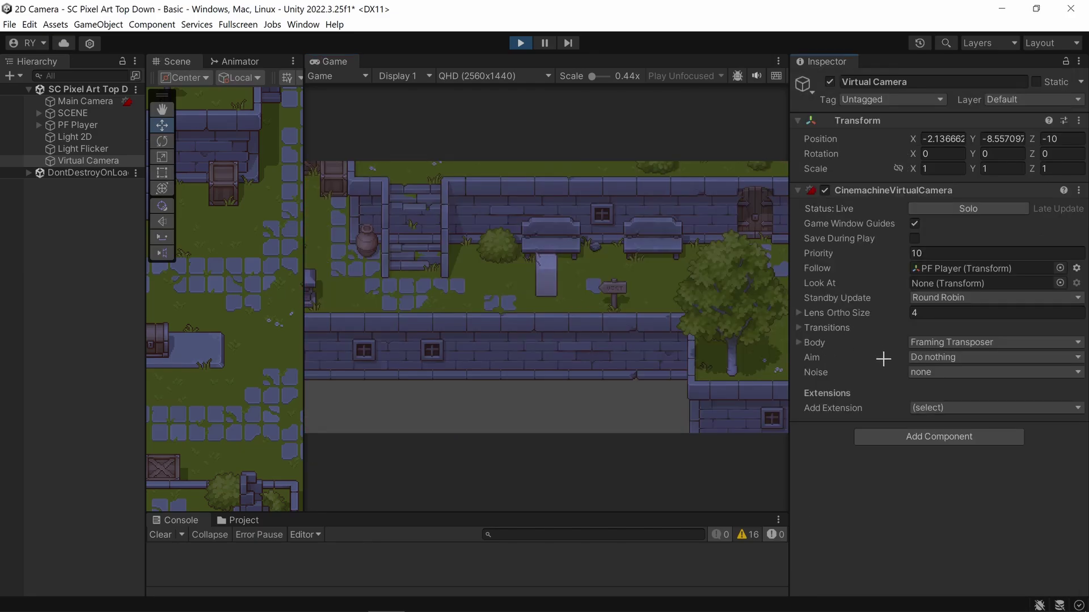
# Step: Set the Virtual Camera's Noise to Basic Multi Channel Perlin
pyautogui.click(933, 372)
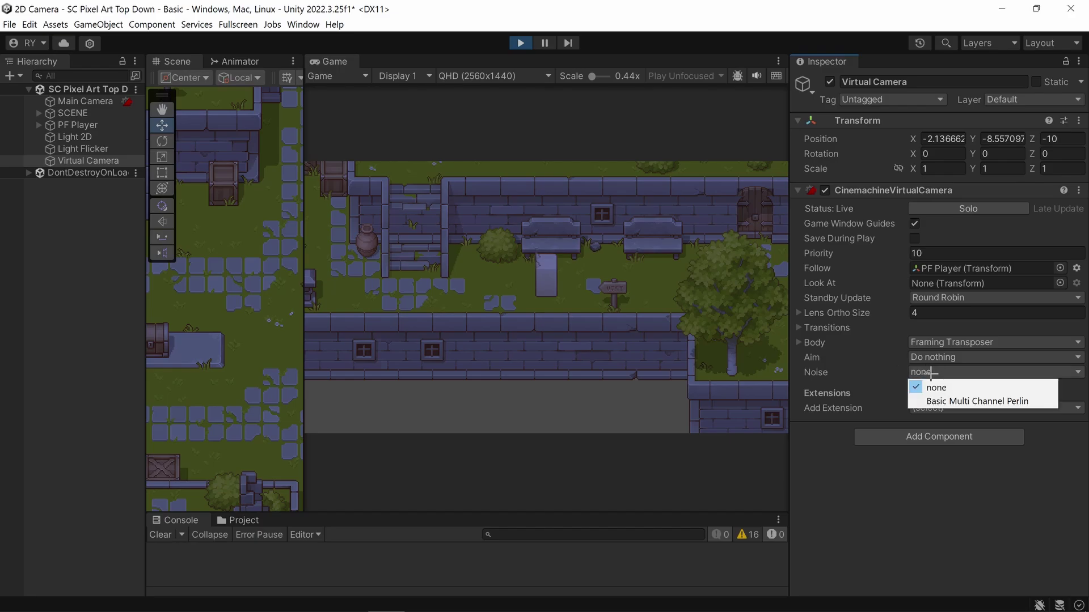
pyautogui.click(972, 401)
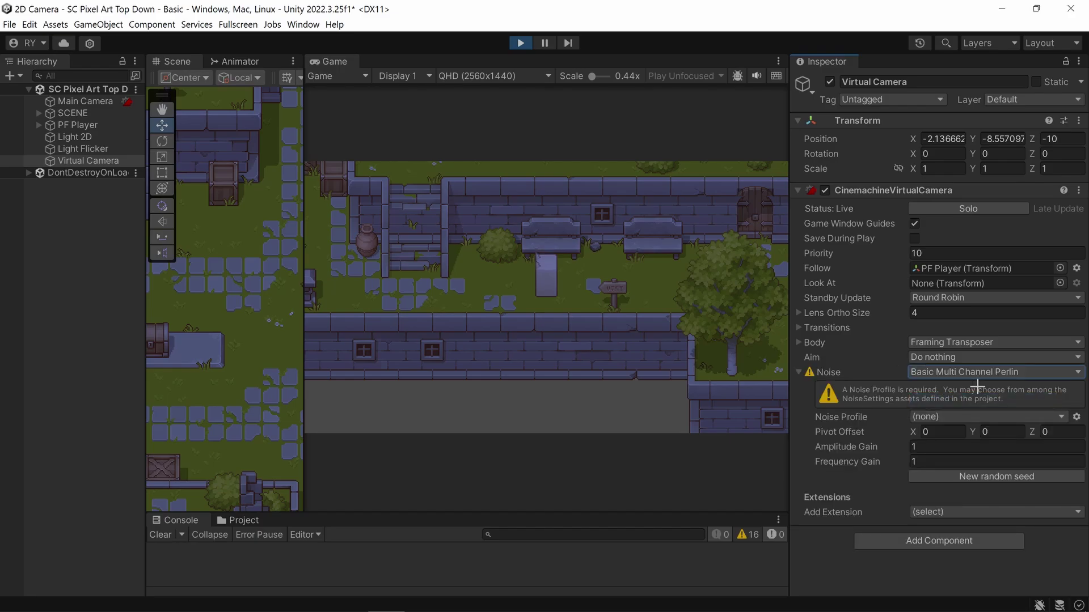
# Step: Set the Noise Profile to 6D Shake and raise Amplitude Gain to 22.42 and Frequency Gain to 20.81
pyautogui.click(936, 416)
pyautogui.click(968, 372)
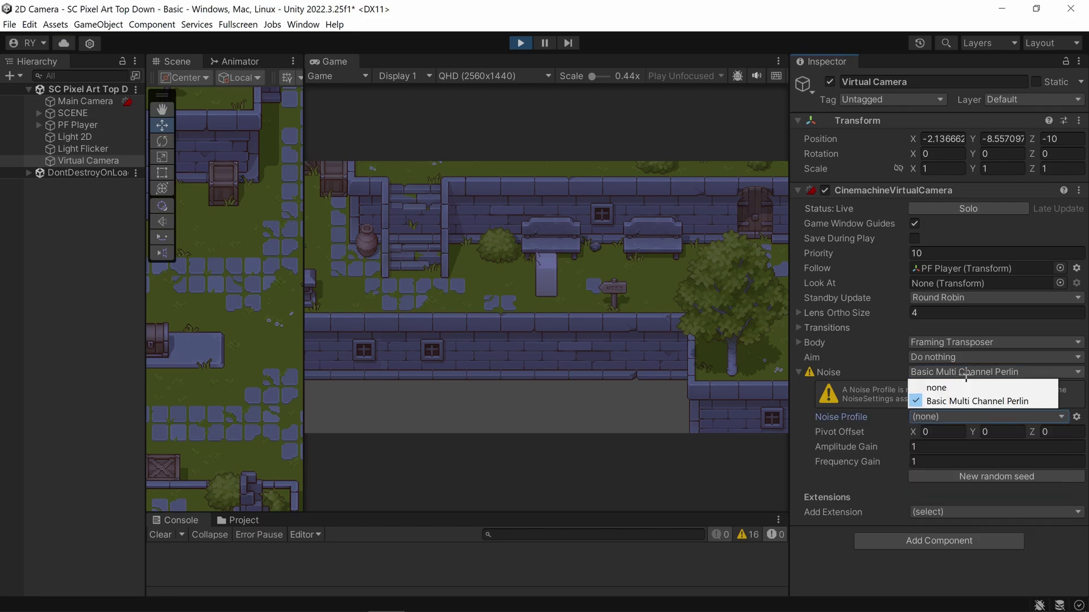
pyautogui.click(972, 401)
pyautogui.click(938, 416)
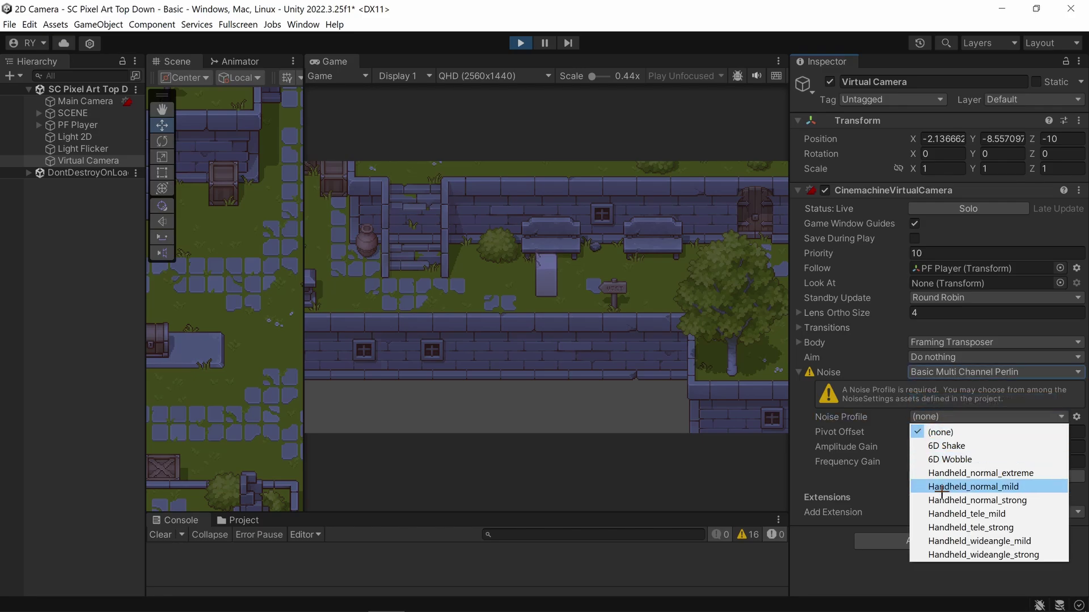
pyautogui.click(958, 446)
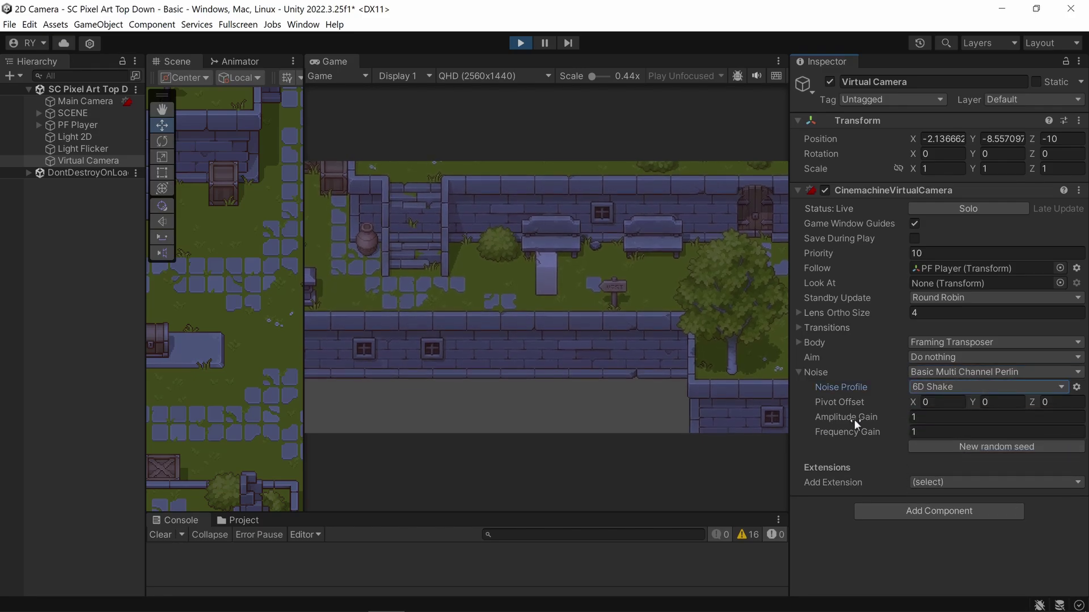
pyautogui.moveTo(854, 420); pyautogui.dragTo(1015, 413)
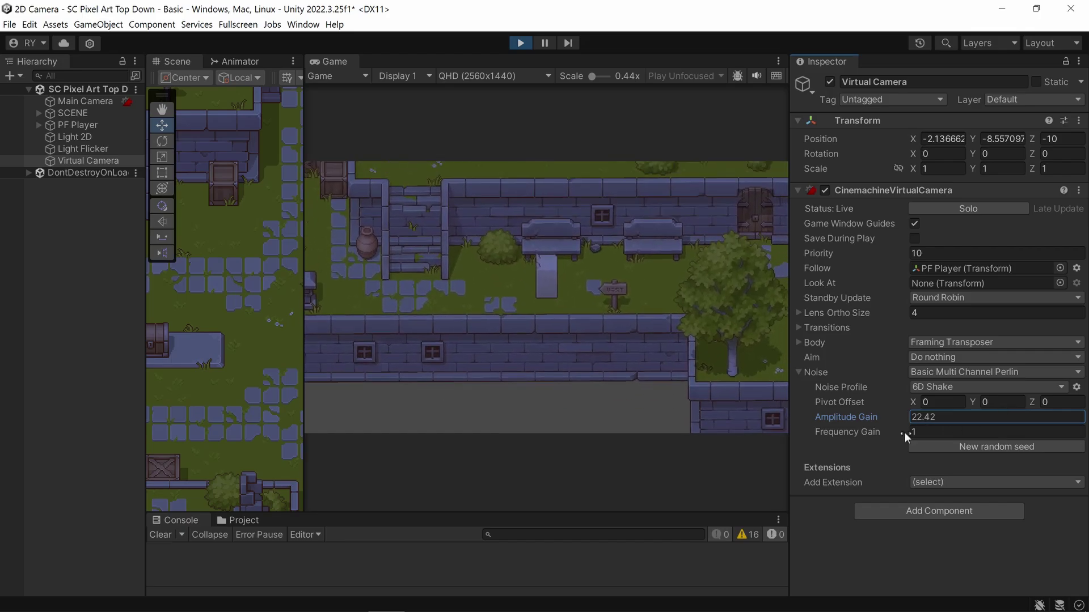
pyautogui.moveTo(862, 429); pyautogui.dragTo(1034, 423)
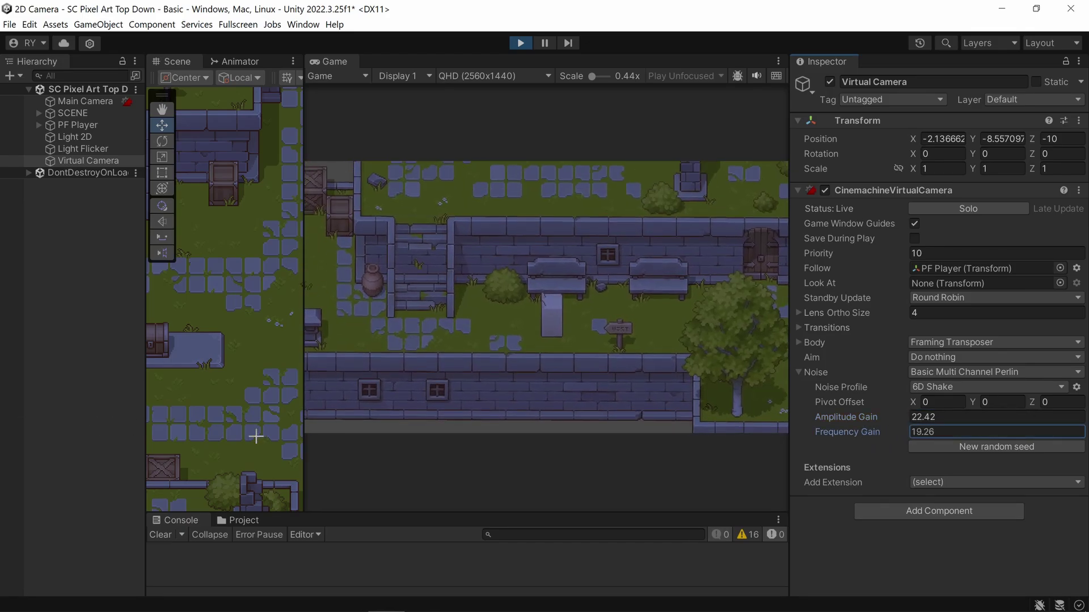
# Step: Switch the Noise Profile between 6D Wobble and 6D Shake to compare their camera shake
pyautogui.click(953, 387)
pyautogui.click(948, 429)
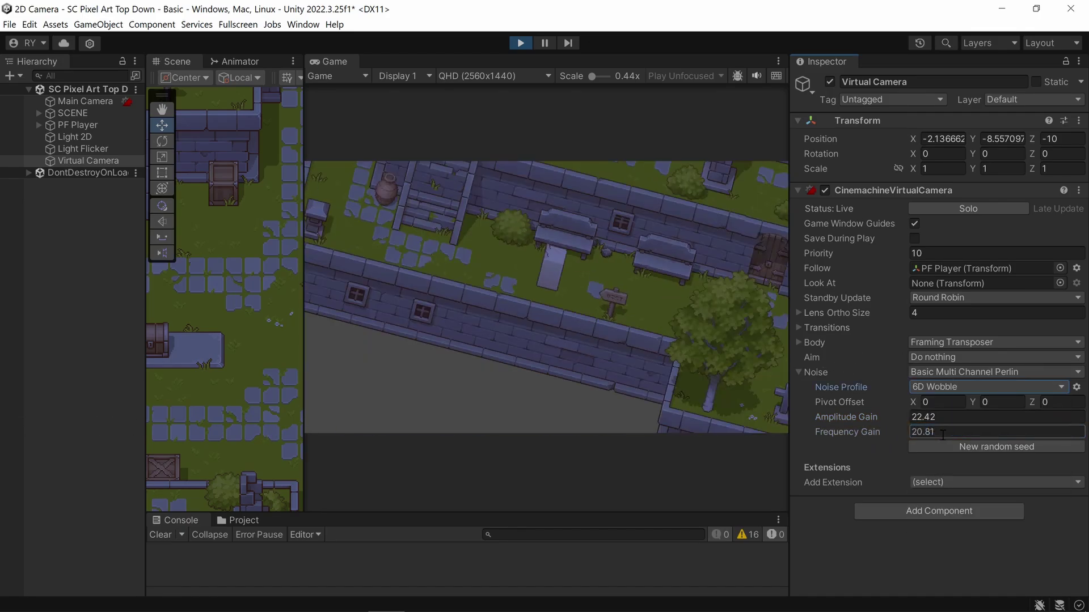
pyautogui.click(916, 387)
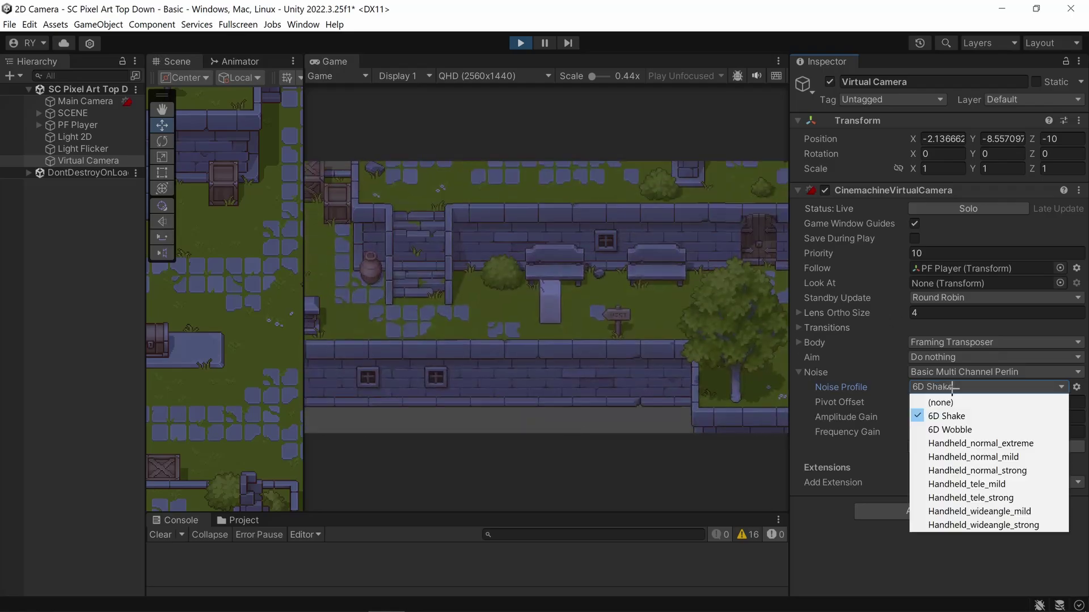
pyautogui.click(933, 414)
pyautogui.click(938, 386)
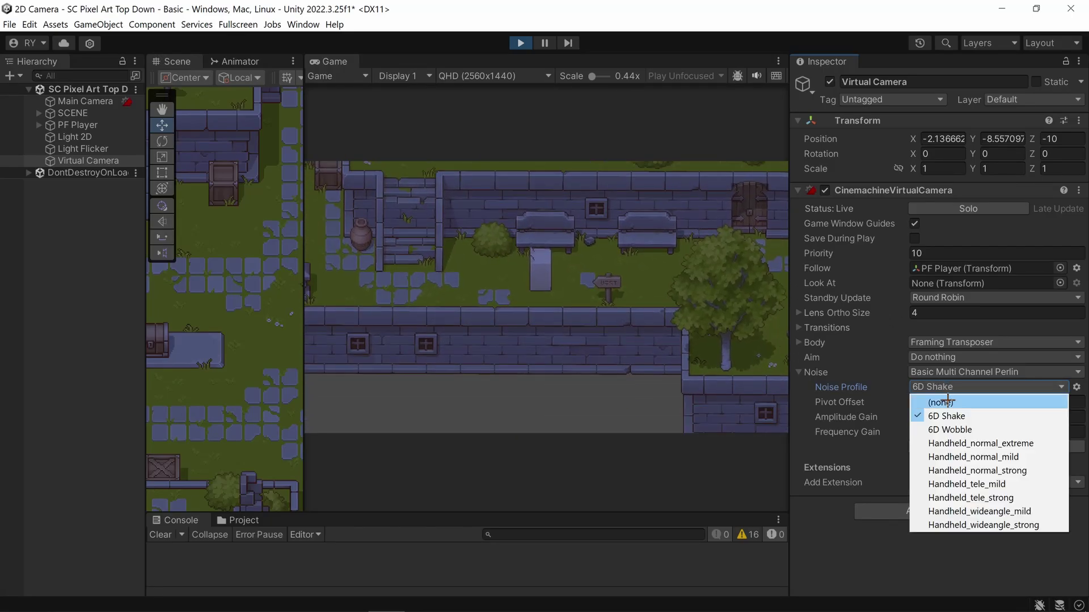
pyautogui.click(948, 429)
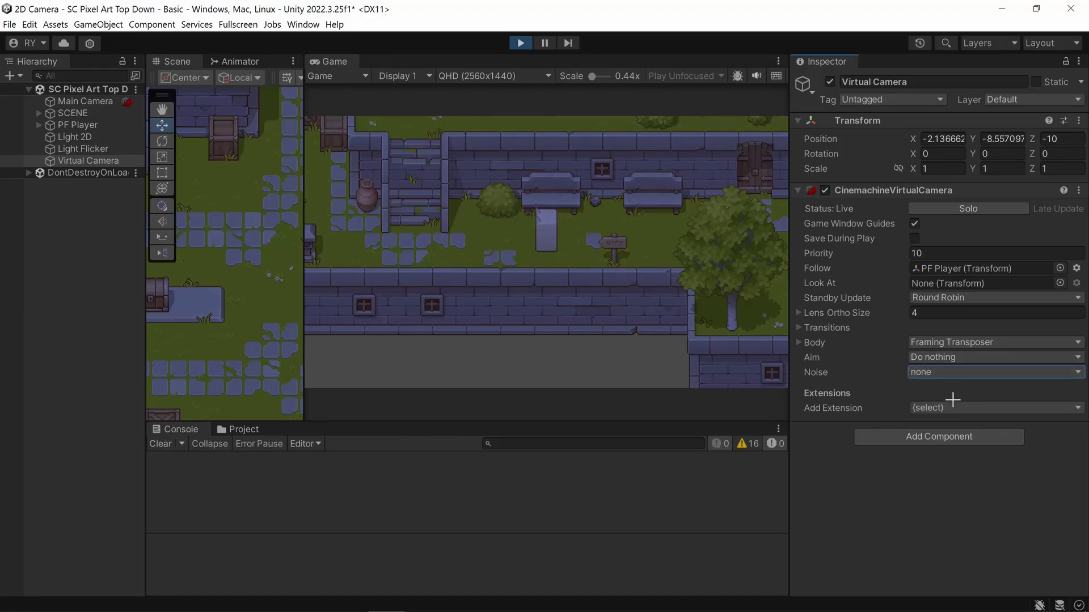
# Step: Widen the Scene view and add the CinemachineConfiner2D extension to the Virtual Camera
pyautogui.scroll(-3, 248, 258)
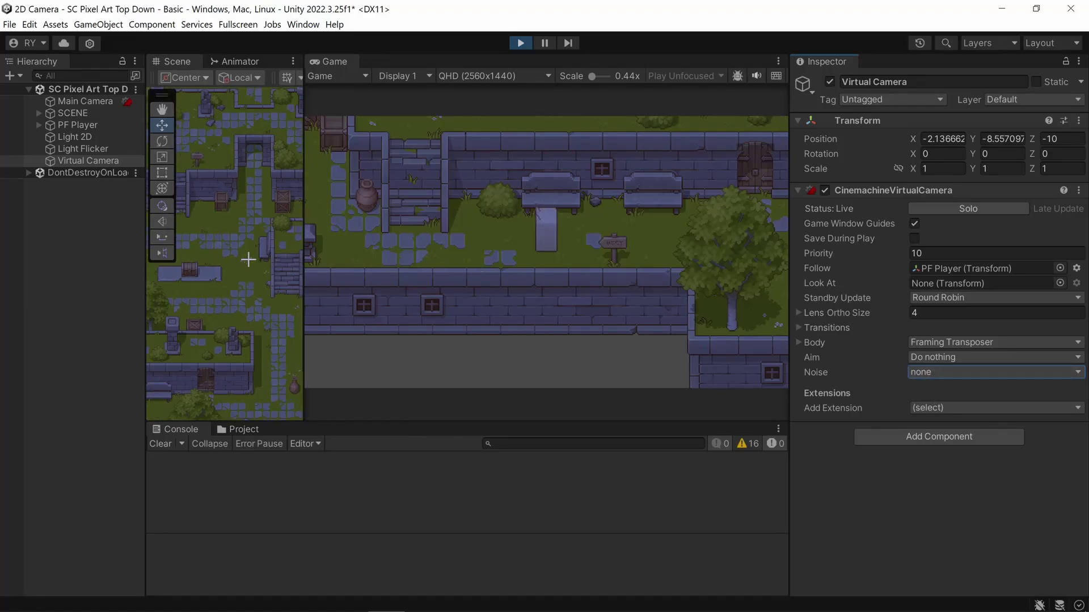
pyautogui.moveTo(303, 236); pyautogui.dragTo(445, 233)
pyautogui.moveTo(291, 337); pyautogui.dragTo(311, 245, button='middle')
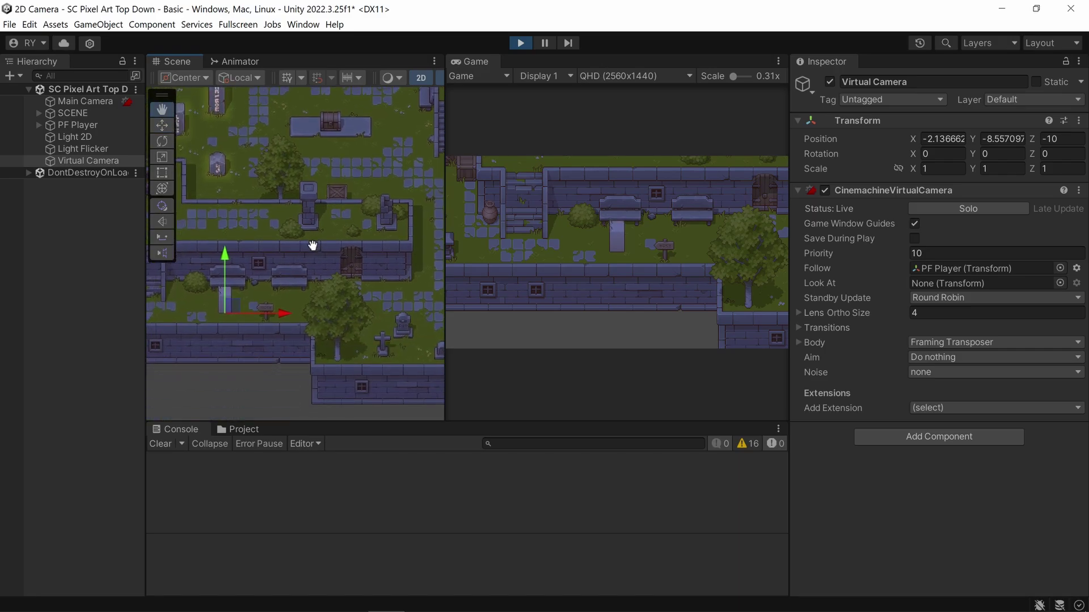
pyautogui.scroll(5, 243, 260)
pyautogui.scroll(-6, 313, 258)
pyautogui.moveTo(245, 260); pyautogui.dragTo(271, 299, button='middle')
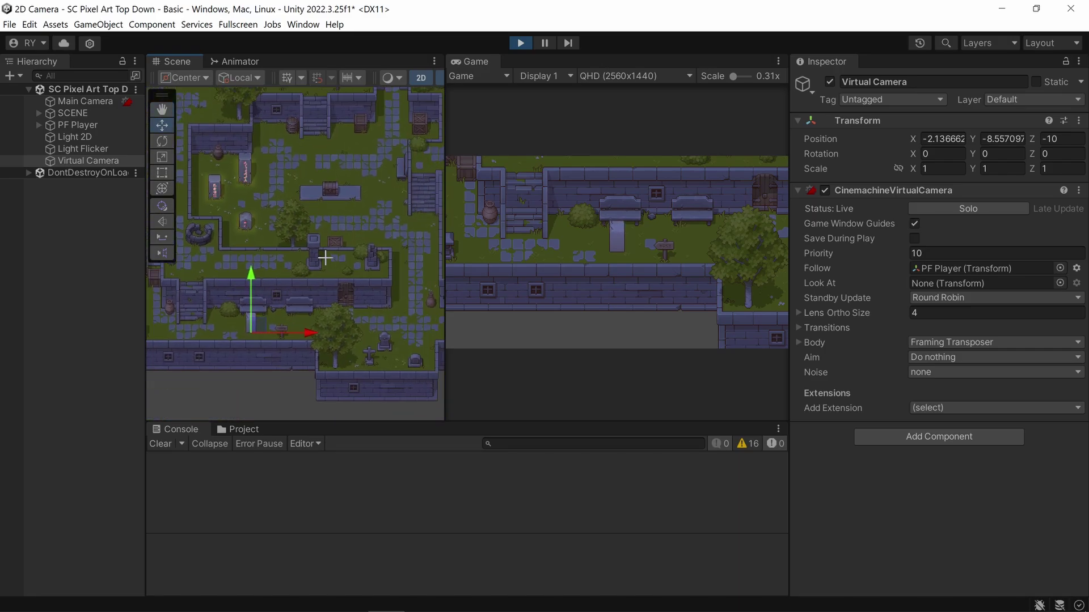
pyautogui.click(940, 408)
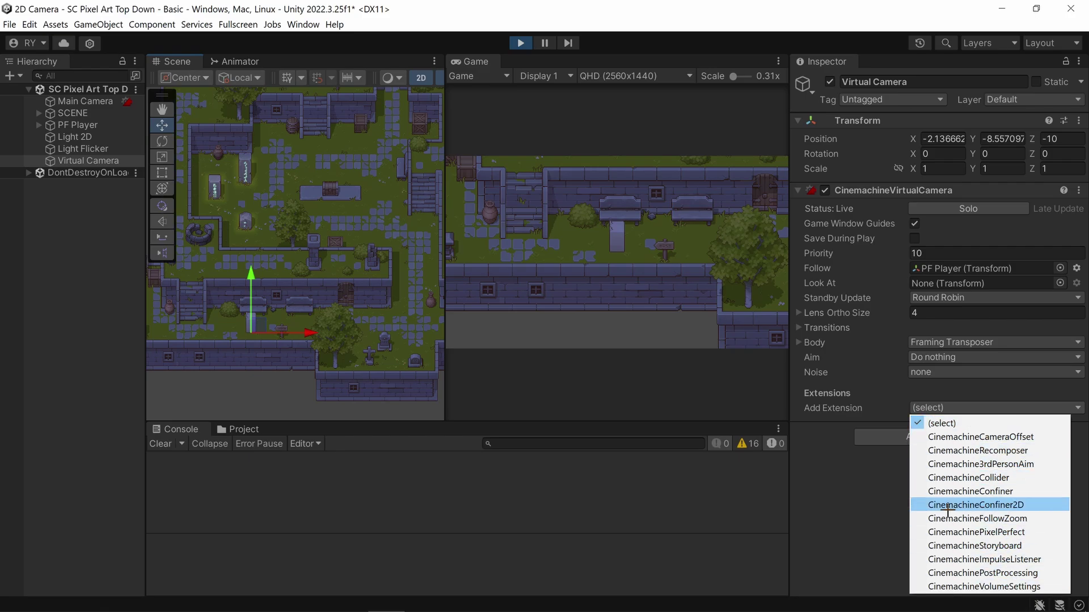
pyautogui.click(975, 504)
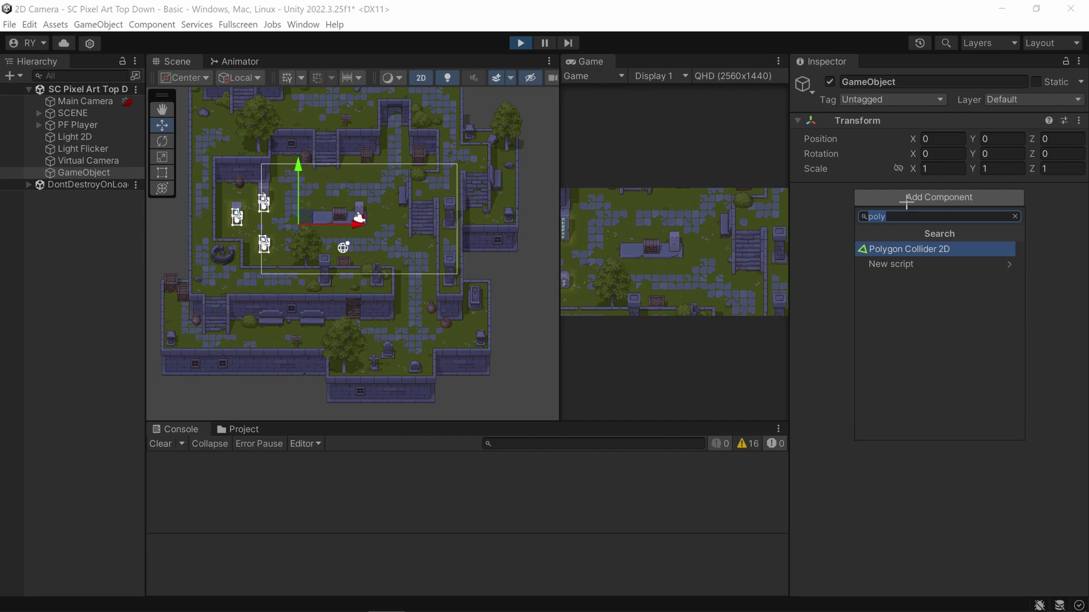
# Step: Add a Polygon Collider 2D to the new empty object and assign Area Collider as the confiner's Bounding Shape 2D
pyautogui.click(936, 249)
pyautogui.click(920, 211)
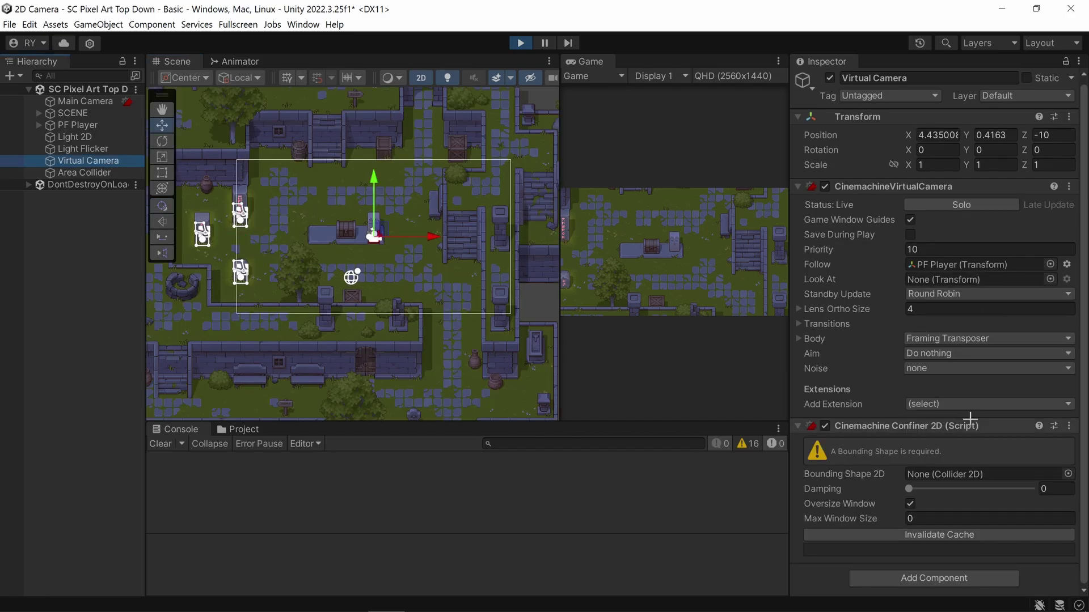
pyautogui.moveTo(86, 173); pyautogui.dragTo(946, 478)
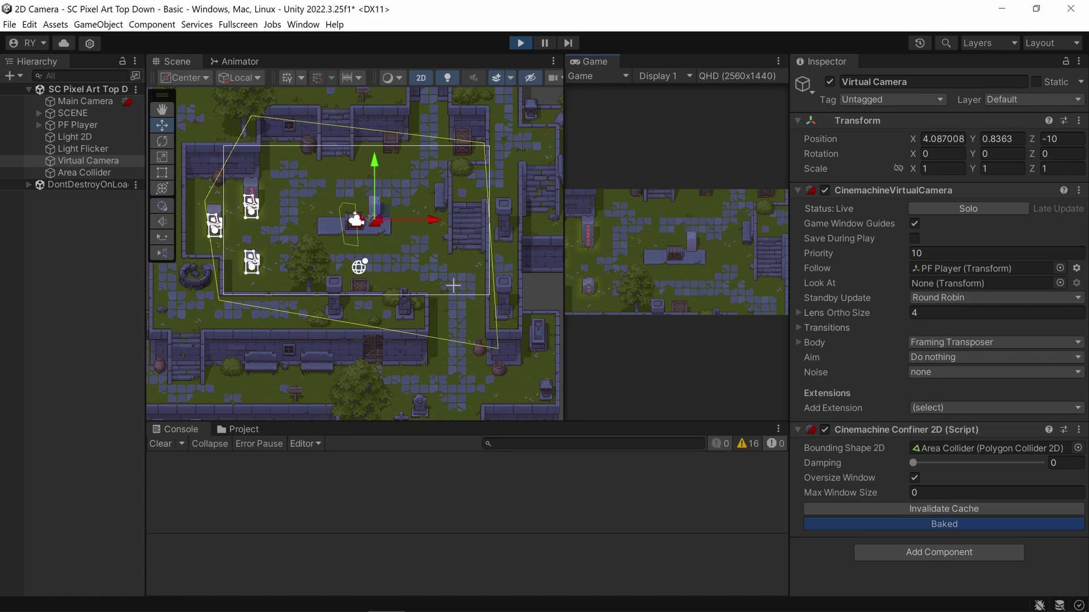
# Step: Examine the small inner boundary around the chest and move the player to check how the camera is confined
pyautogui.scroll(8, 349, 230)
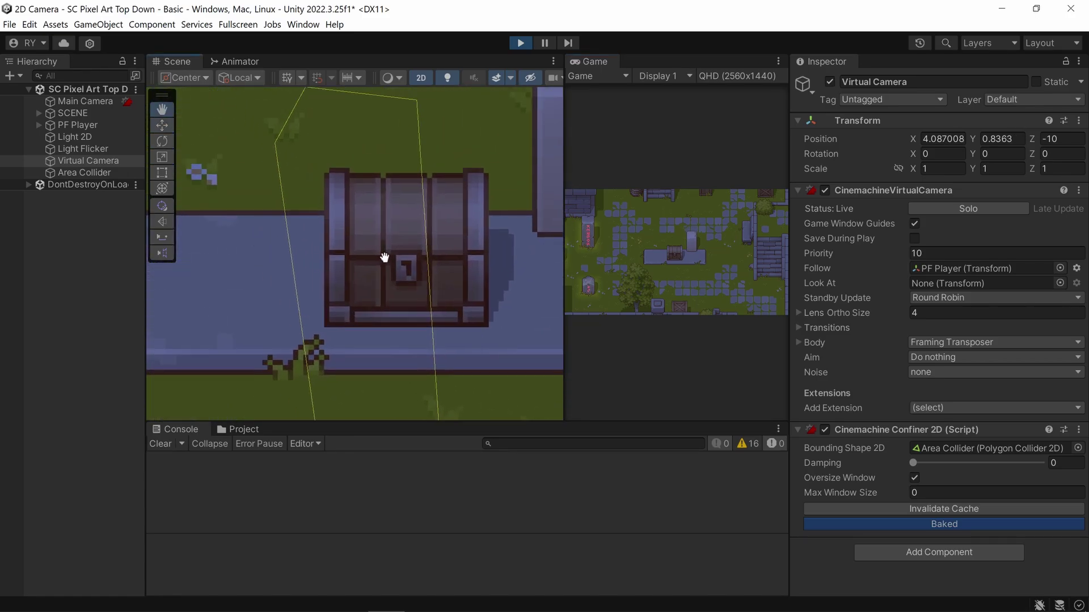
pyautogui.scroll(-8, 413, 323)
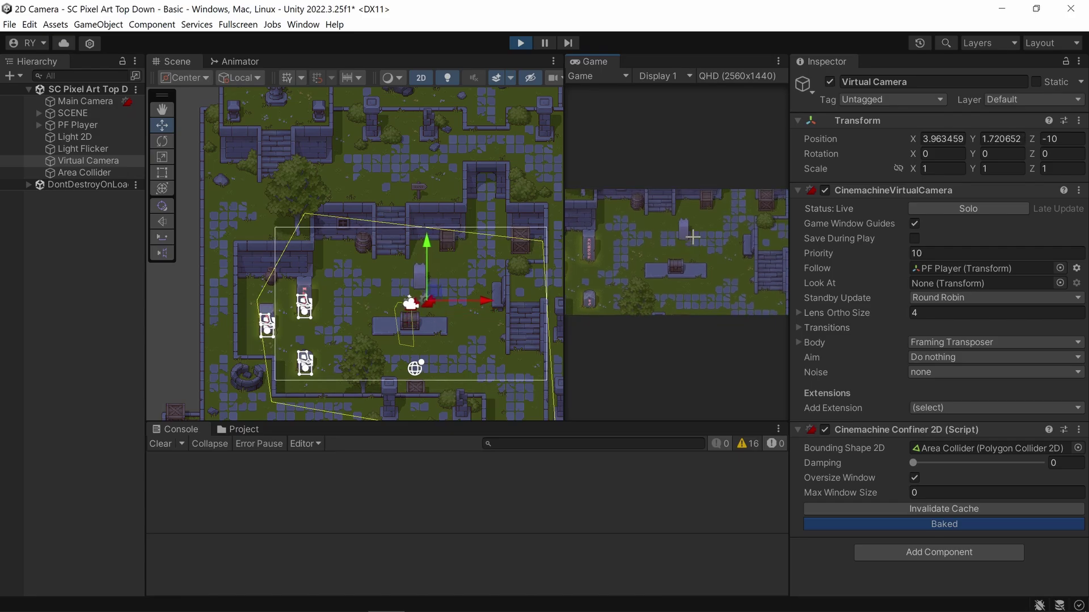
pyautogui.press('a')
pyautogui.press('s')
pyautogui.press('d')
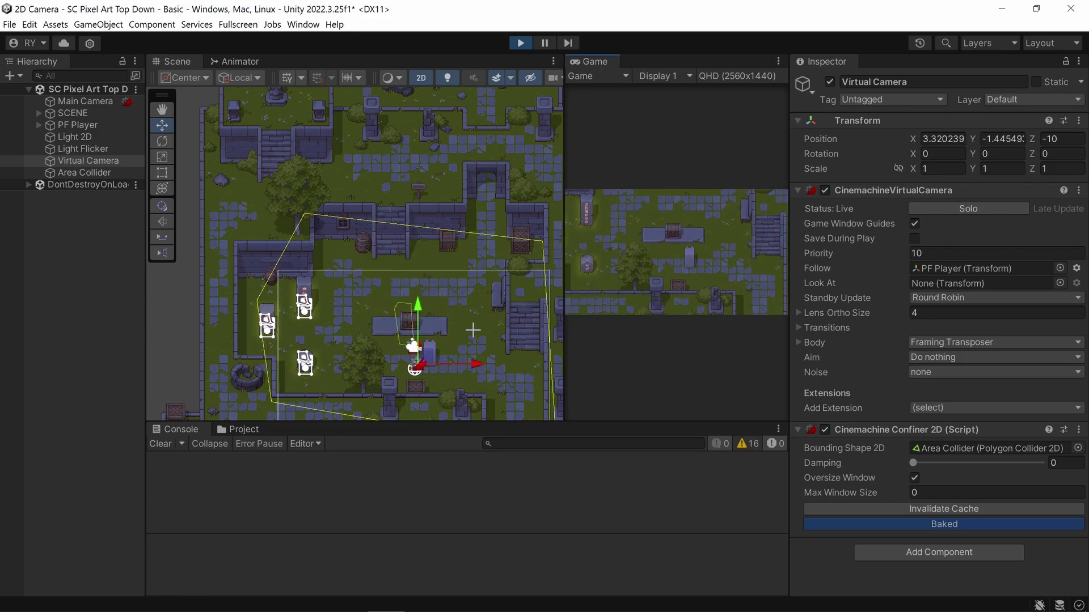
pyautogui.press('w')
# Step: Pull the Area Collider's polygon points outward to cover more of the map, and invalidate the confiner's cache
pyautogui.doubleClick(80, 173)
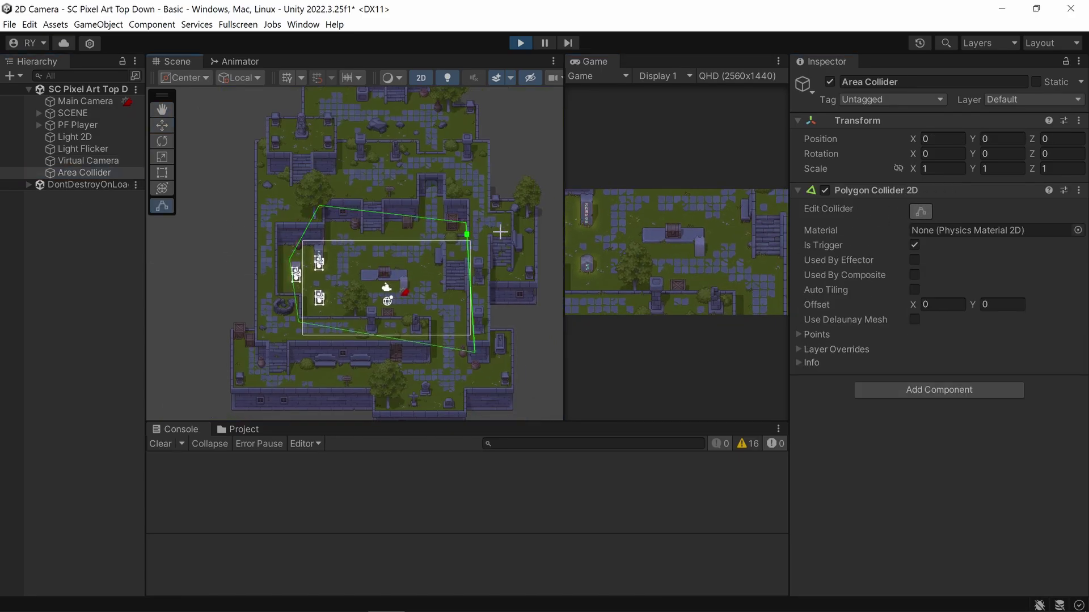
pyautogui.moveTo(466, 222); pyautogui.dragTo(517, 189)
pyautogui.moveTo(300, 186); pyautogui.dragTo(275, 175)
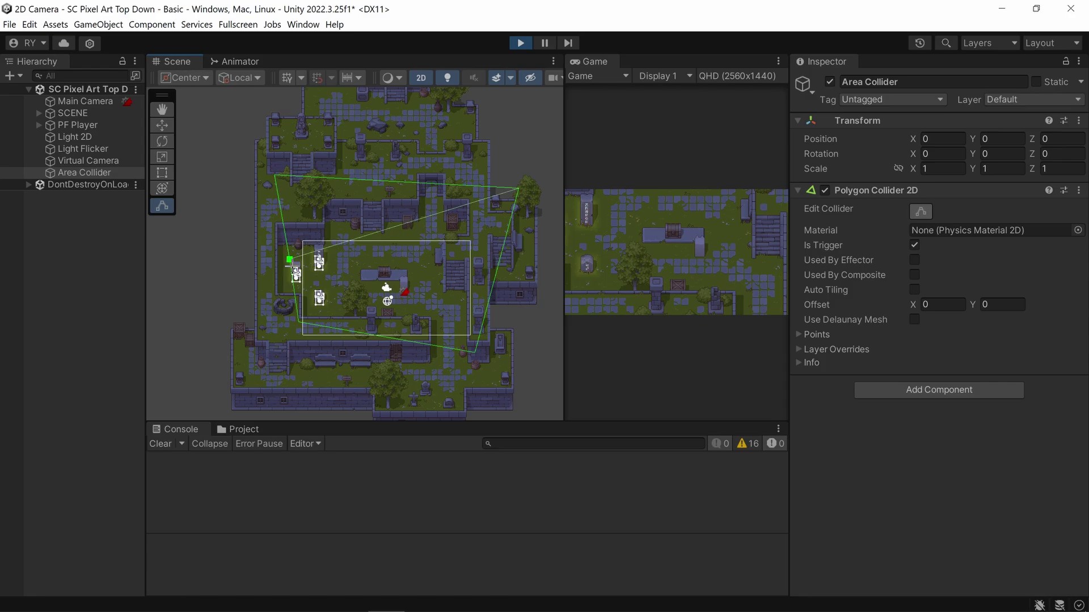
pyautogui.moveTo(219, 285); pyautogui.dragTo(213, 285)
pyautogui.moveTo(299, 325); pyautogui.dragTo(255, 368)
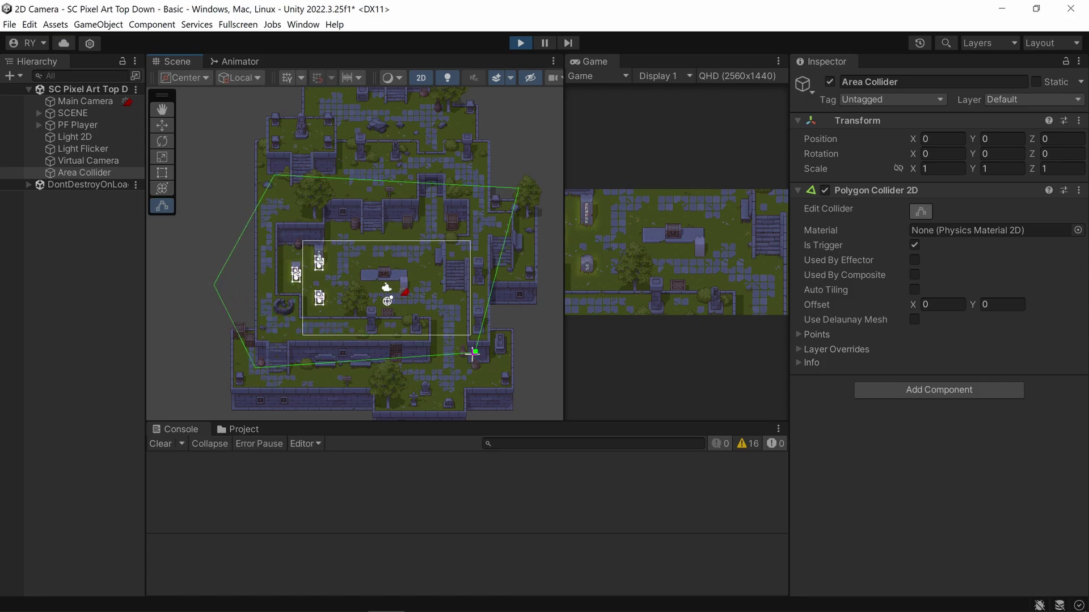
pyautogui.click(89, 161)
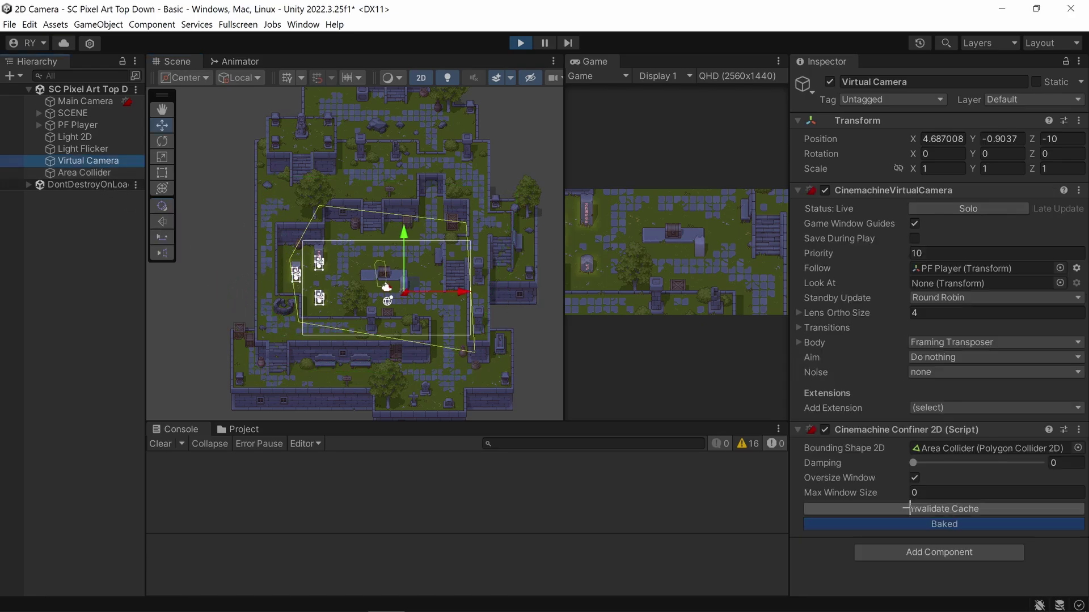
pyautogui.click(949, 509)
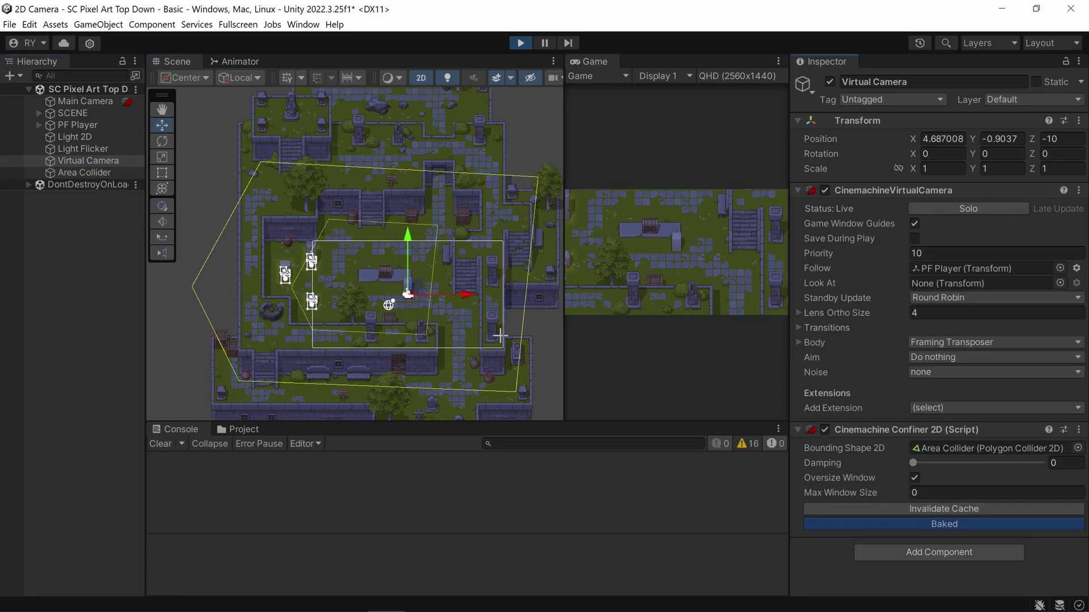
# Step: Move the player around to check the camera's limits within the enlarged bounding area
pyautogui.scroll(-3, 500, 335)
pyautogui.scroll(1, 439, 329)
pyautogui.press('w')
pyautogui.press('a')
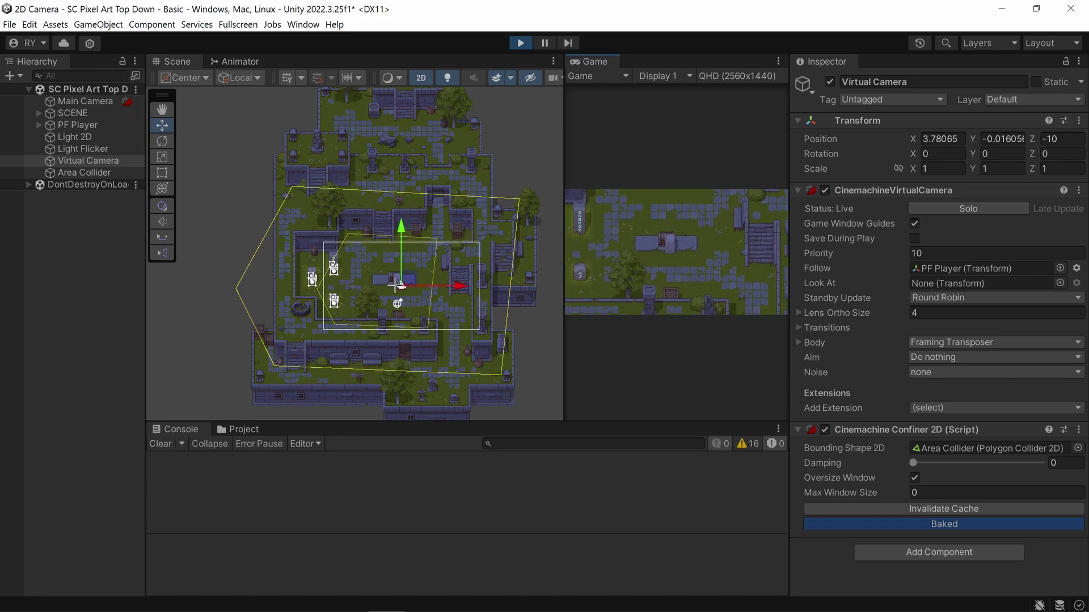
pyautogui.moveTo(395, 285); pyautogui.dragTo(355, 245)
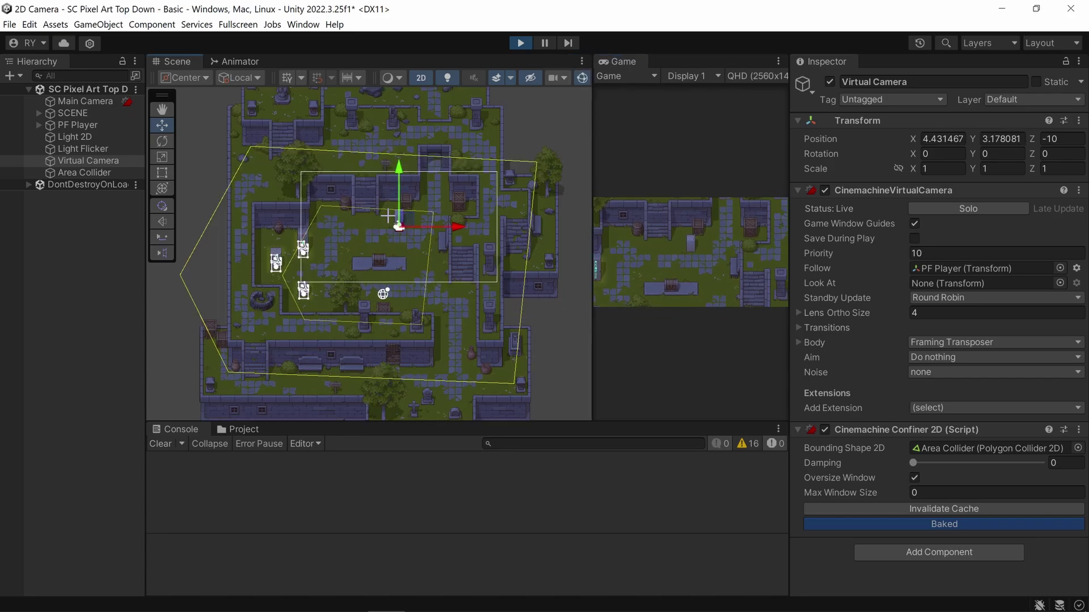
# Step: Try a Max Window Size of 0.1 on the confiner, and inspect the Area Collider's outline in the scene
pyautogui.click(915, 477)
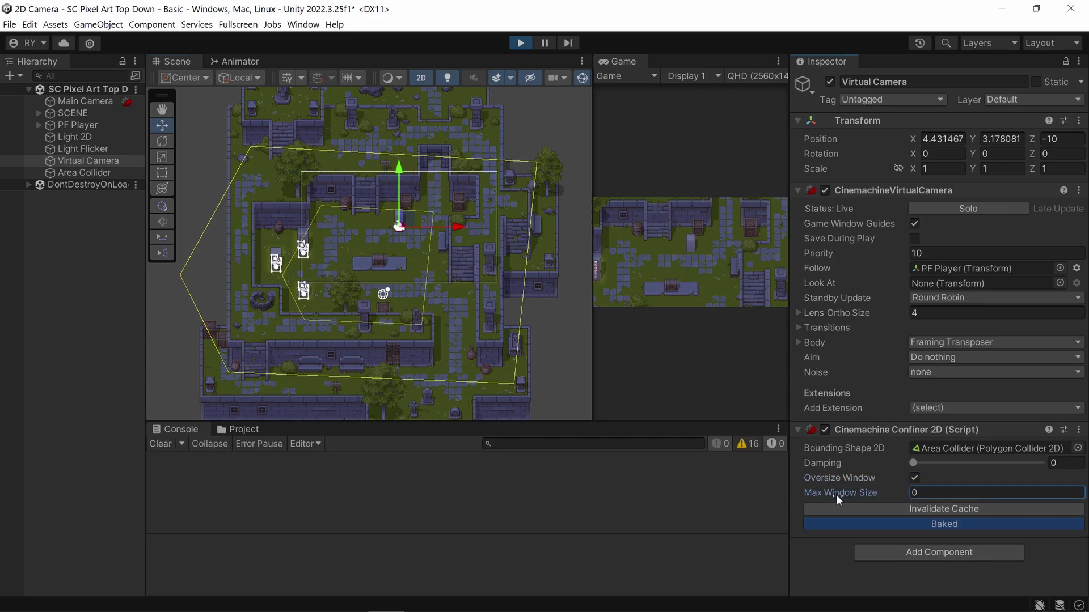
pyautogui.moveTo(837, 495)
pyautogui.mouseDown()
pyautogui.moveTo(972, 480)
pyautogui.moveTo(839, 478)
pyautogui.mouseUp()
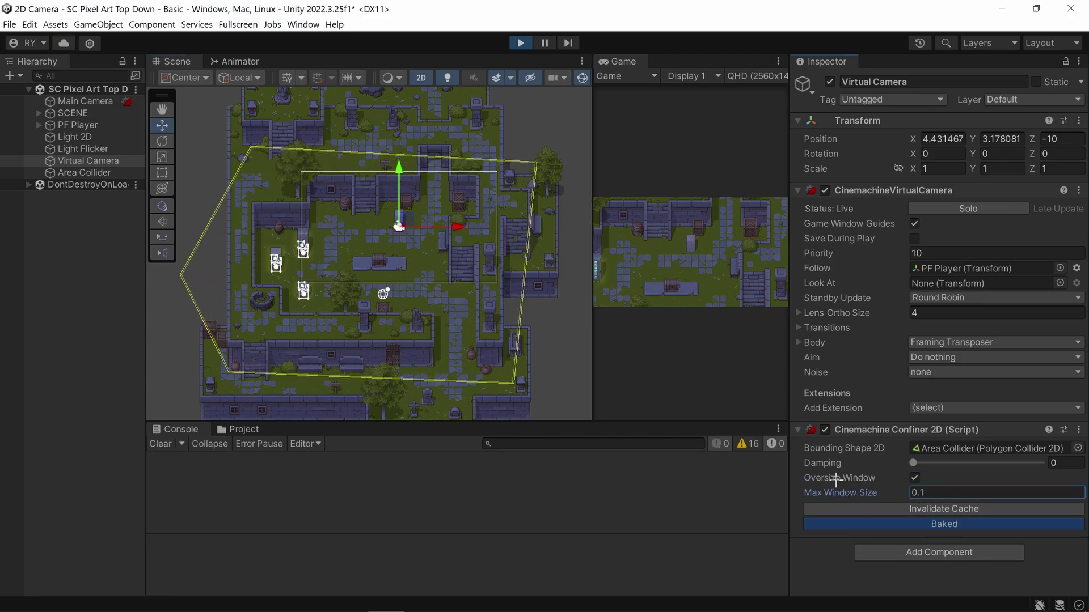
pyautogui.click(70, 172)
pyautogui.scroll(12, 235, 180)
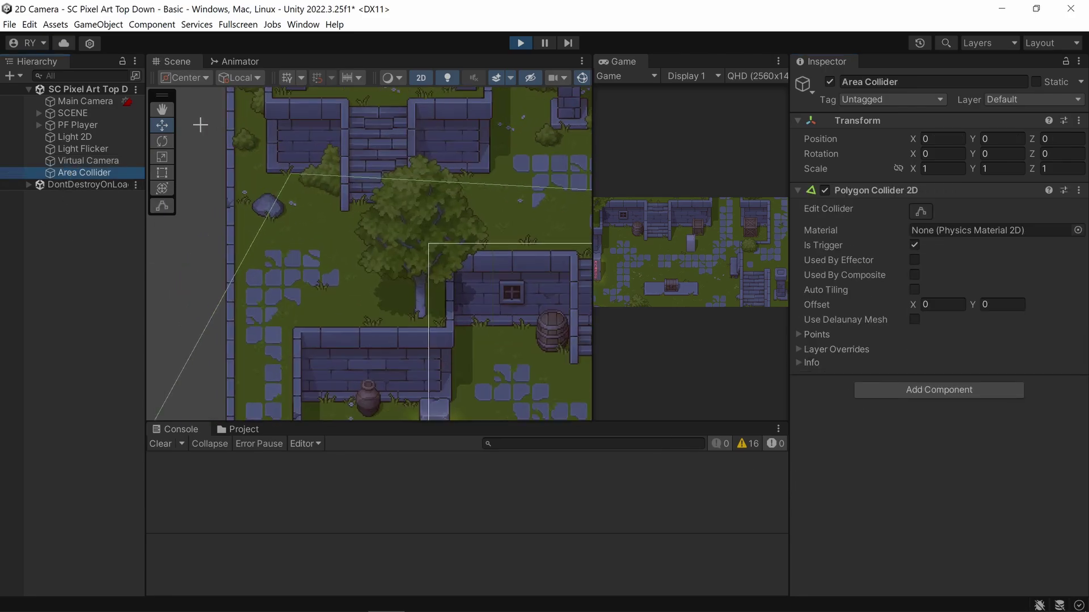
pyautogui.scroll(-8, 474, 213)
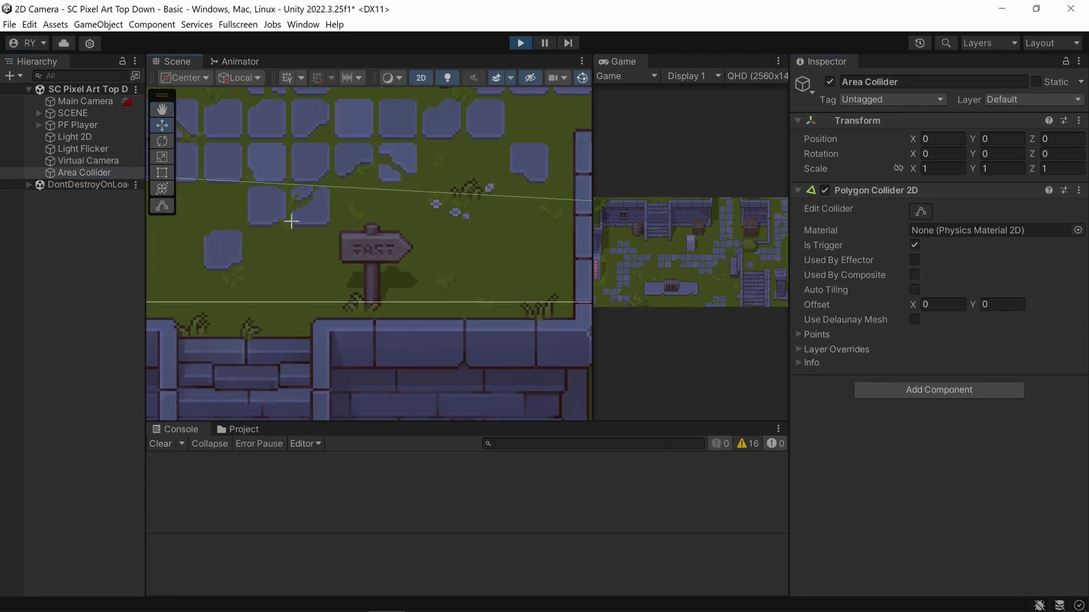
pyautogui.scroll(-7, 472, 255)
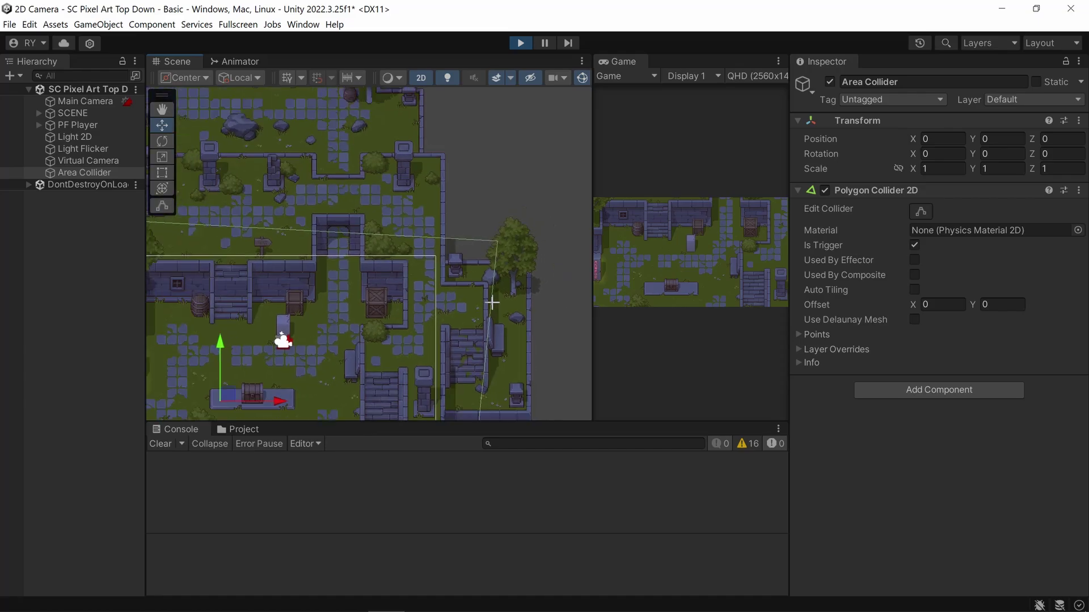
# Step: Set the Max Window Size of the Virtual Camera's Cinemachine Confiner 2D to 0.001
pyautogui.click(88, 161)
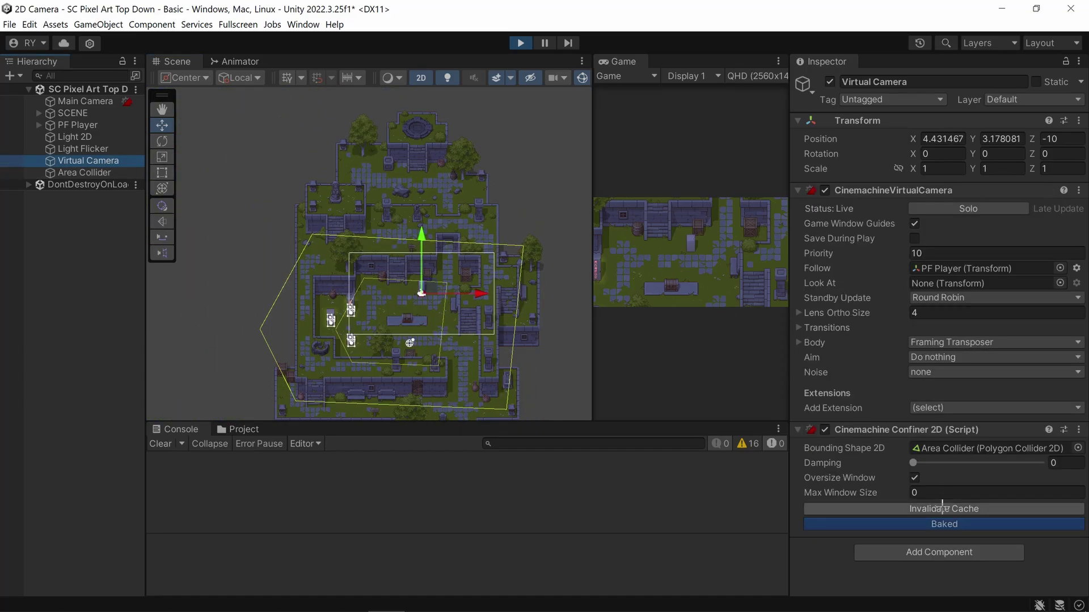
pyautogui.moveTo(842, 492); pyautogui.dragTo(850, 493)
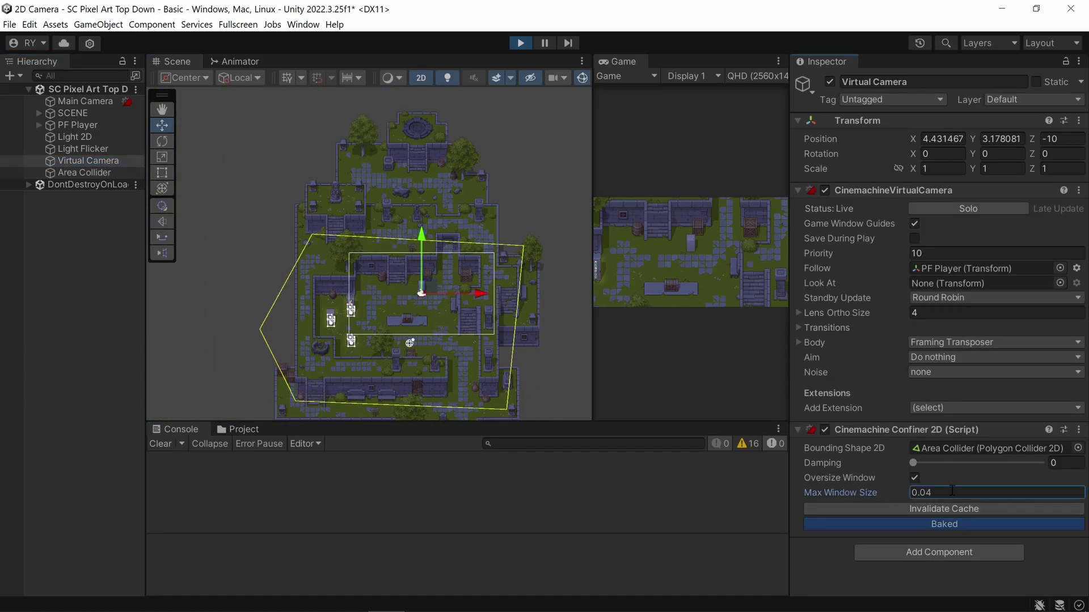
pyautogui.click(954, 493)
pyautogui.write('01')
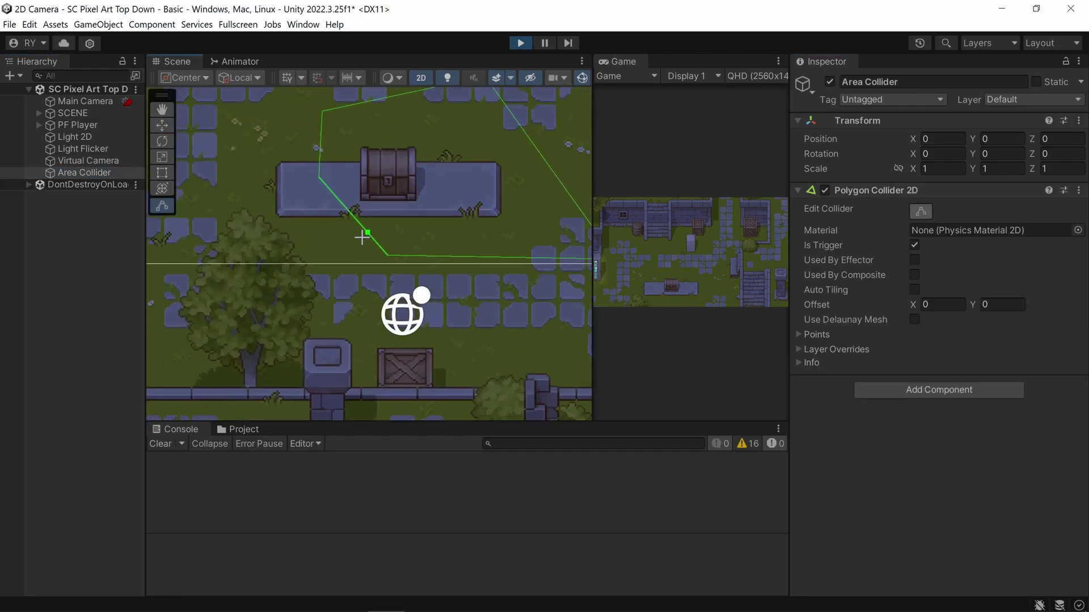
# Step: Finish shaping the Area Collider as a small polygon around the chest, and invalidate the Virtual Camera confiner's cache
pyautogui.moveTo(444, 172); pyautogui.dragTo(345, 233, button='middle')
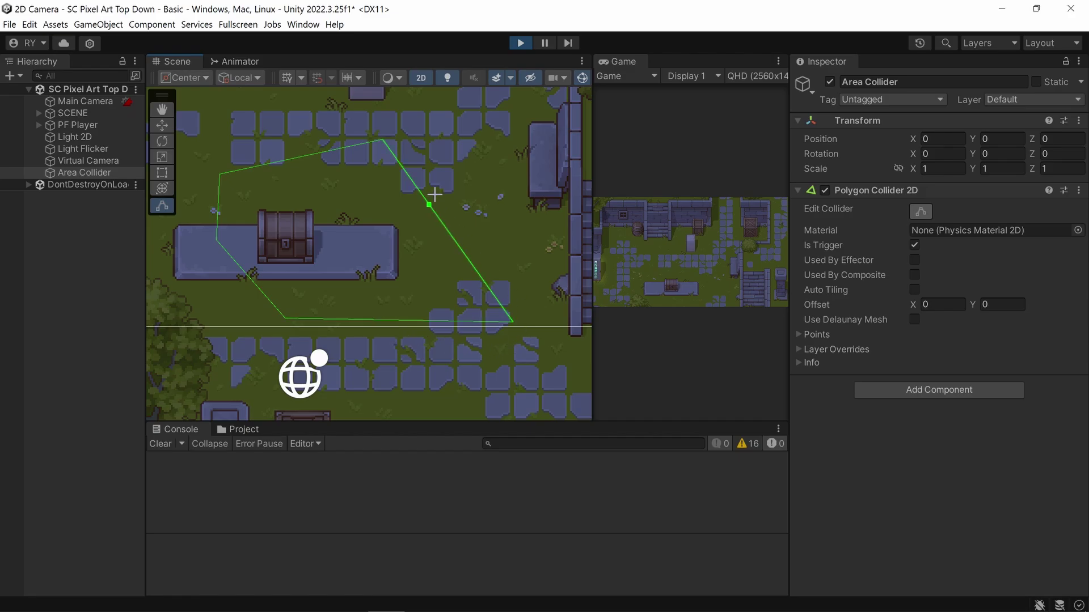
pyautogui.hotkey('ctrl', 'z')
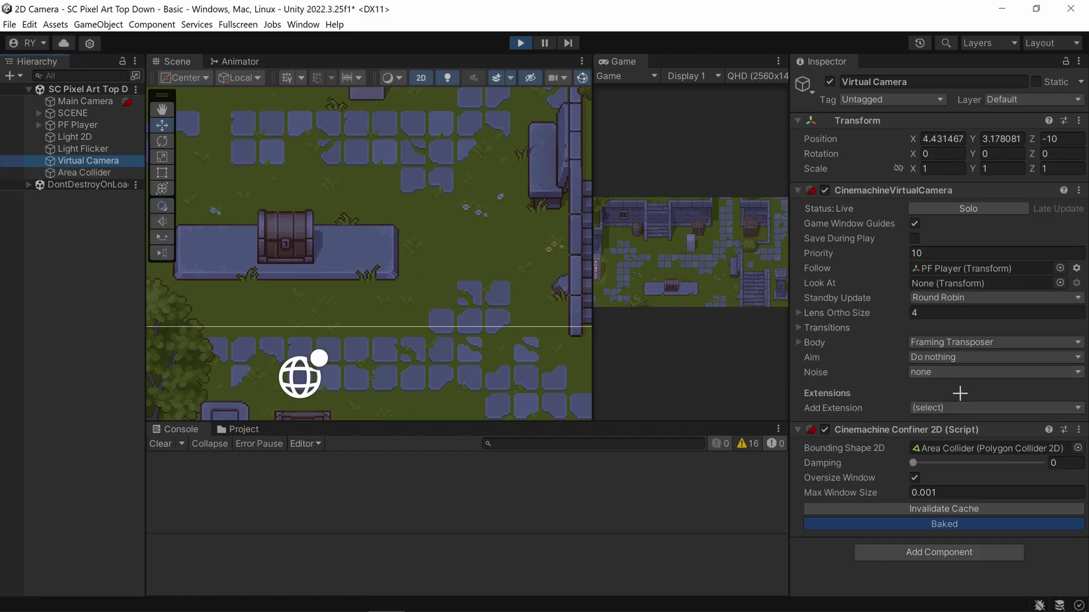
pyautogui.click(935, 508)
# Step: Move the player around the chest to test how the small bounding polygon confines the camera
pyautogui.click(690, 256)
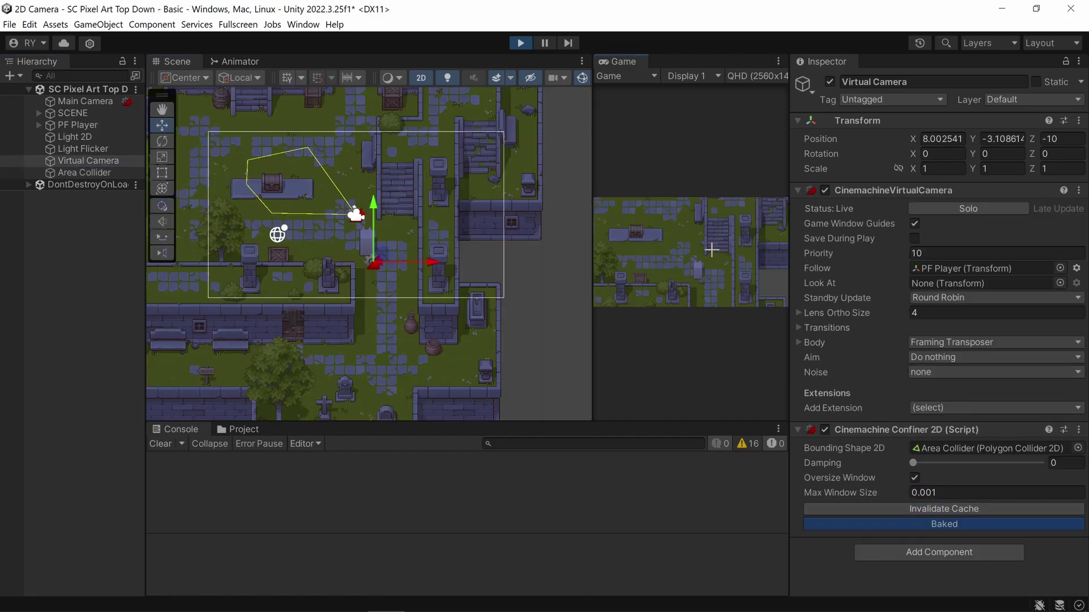
pyautogui.press('a')
pyautogui.press('w')
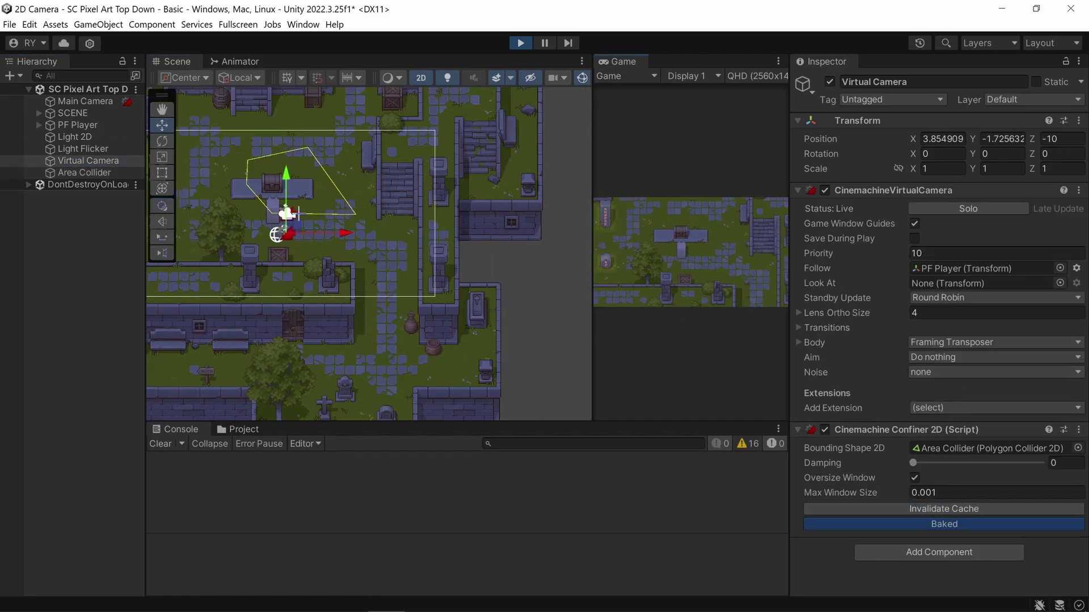
pyautogui.moveTo(294, 214); pyautogui.dragTo(261, 194)
pyautogui.press('s')
pyautogui.press('d')
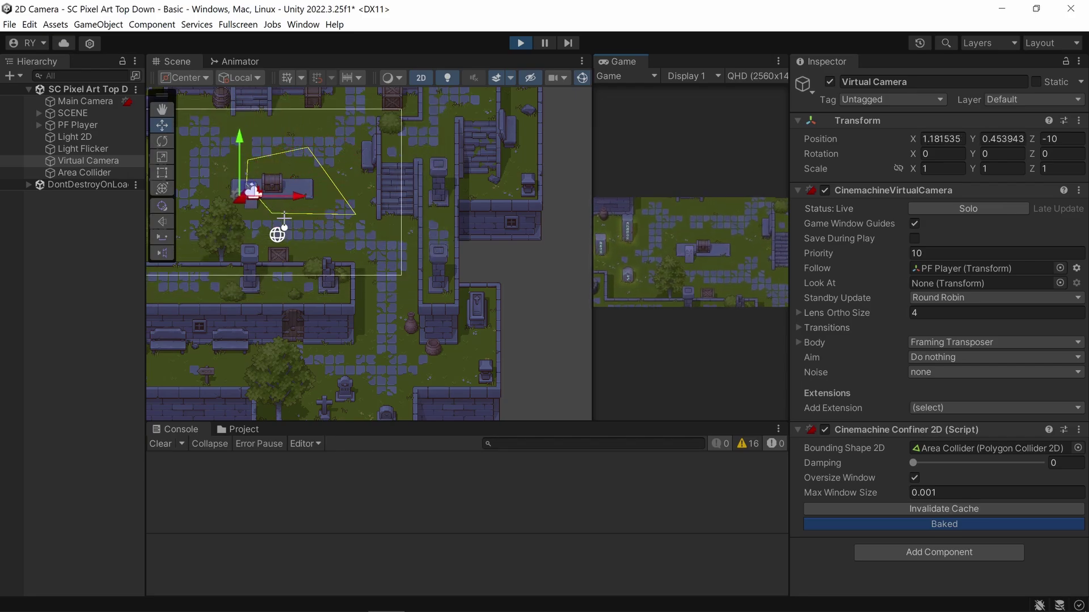